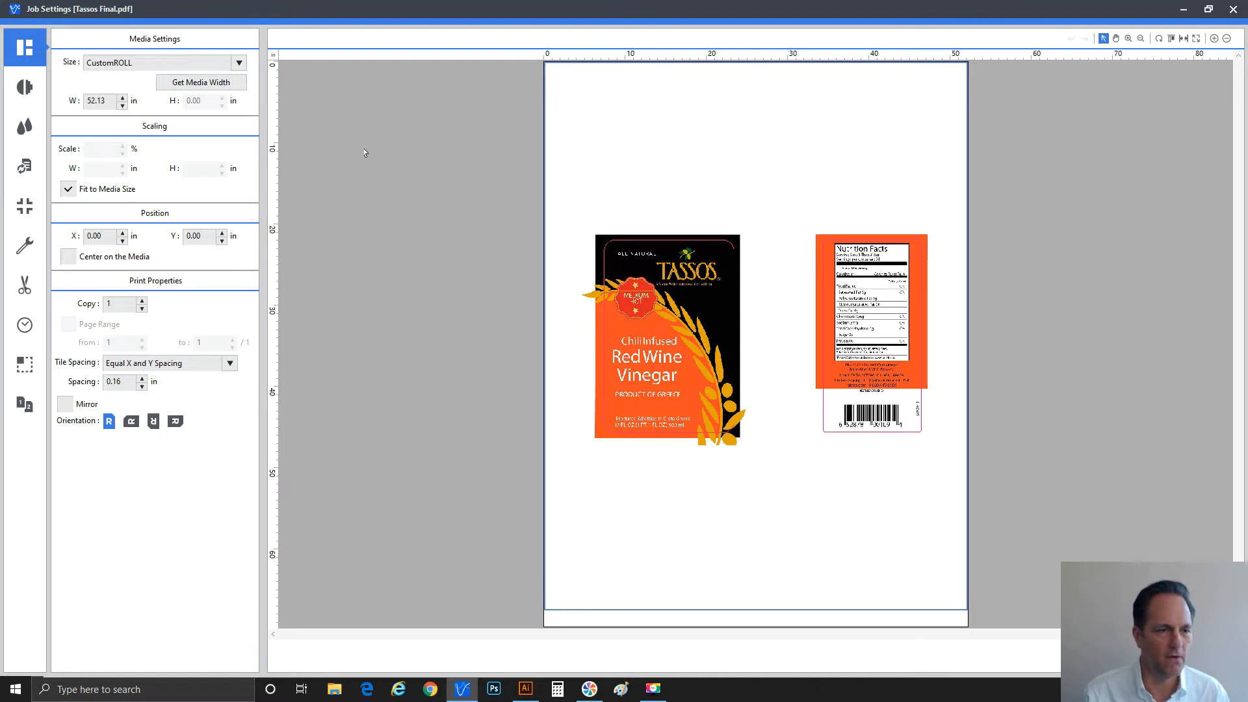
# Review the quality and cutting options of the Tassos Final.pdf job and close its job settings.
pyautogui.click(29, 88)
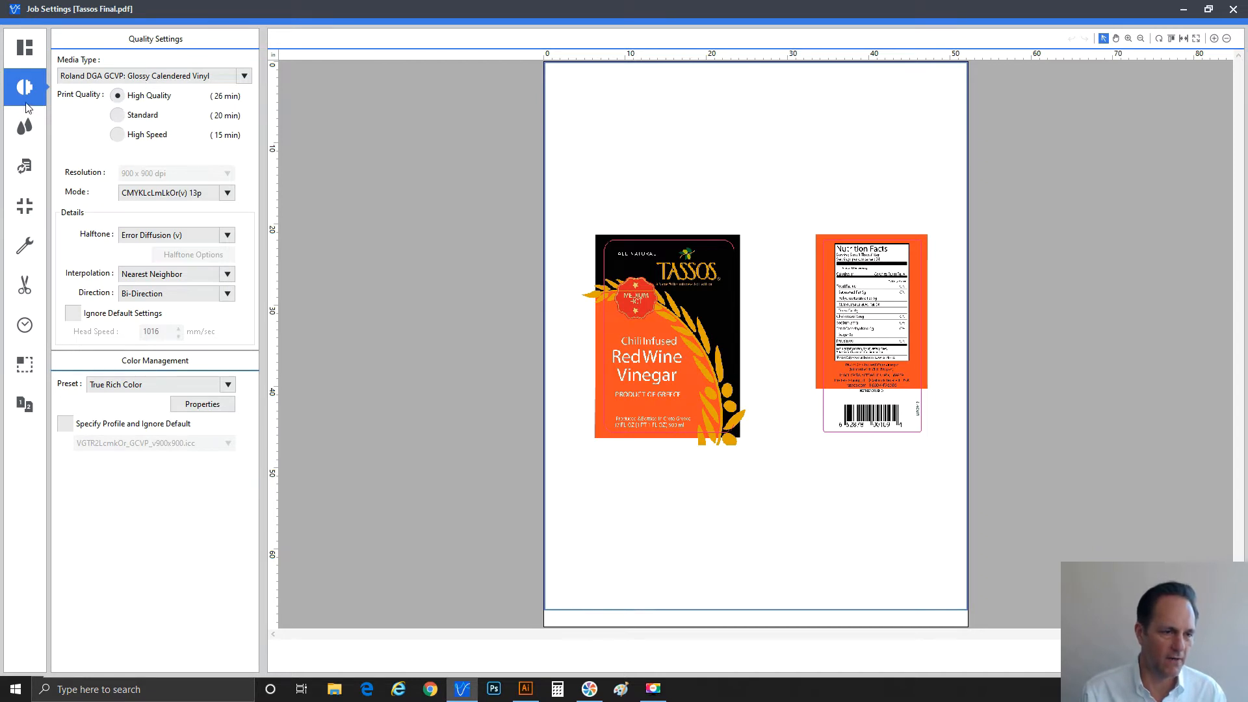
pyautogui.click(25, 286)
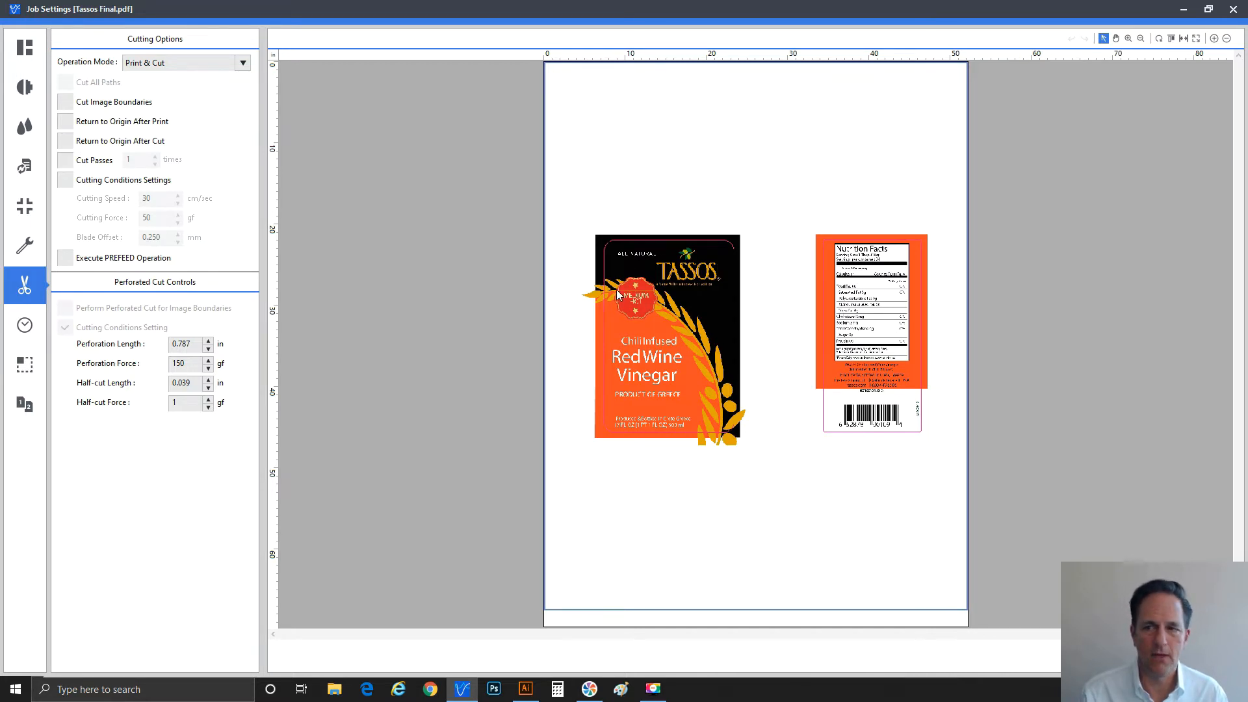
pyautogui.click(1233, 9)
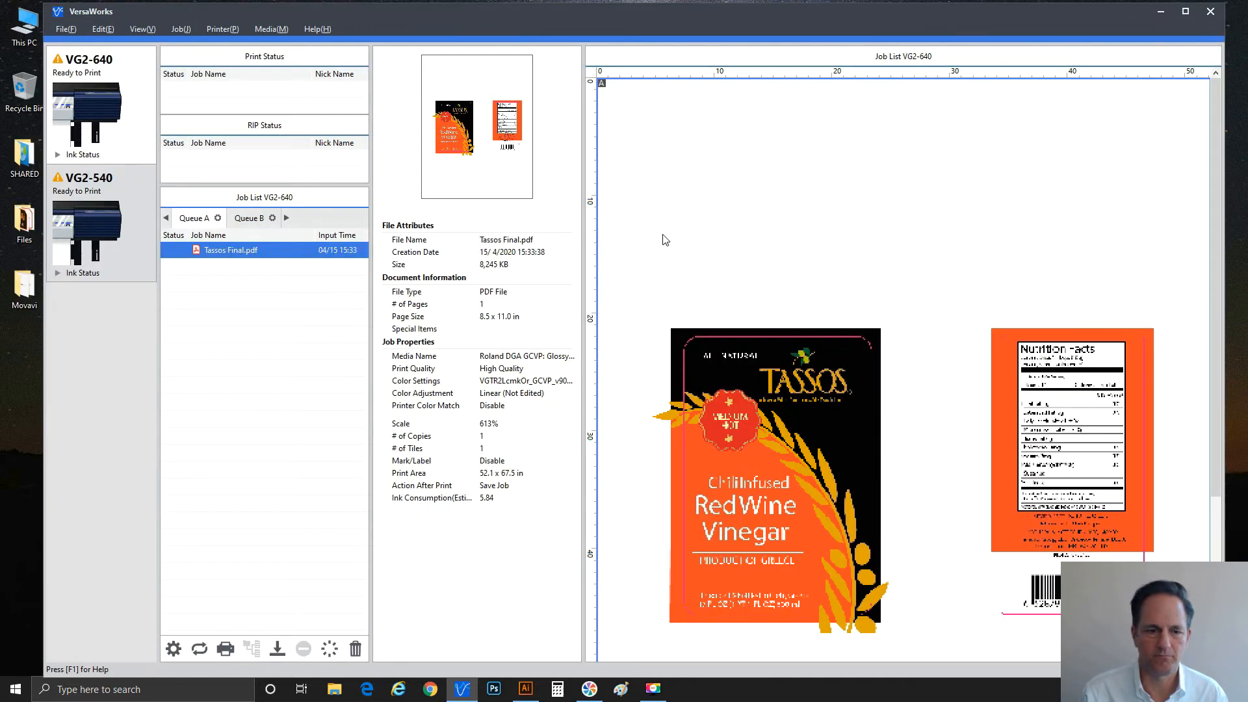
# Switch to Illustrator and check the stroke colour of the label outlines, leaving the front label's outline selected.
pyautogui.click(525, 688)
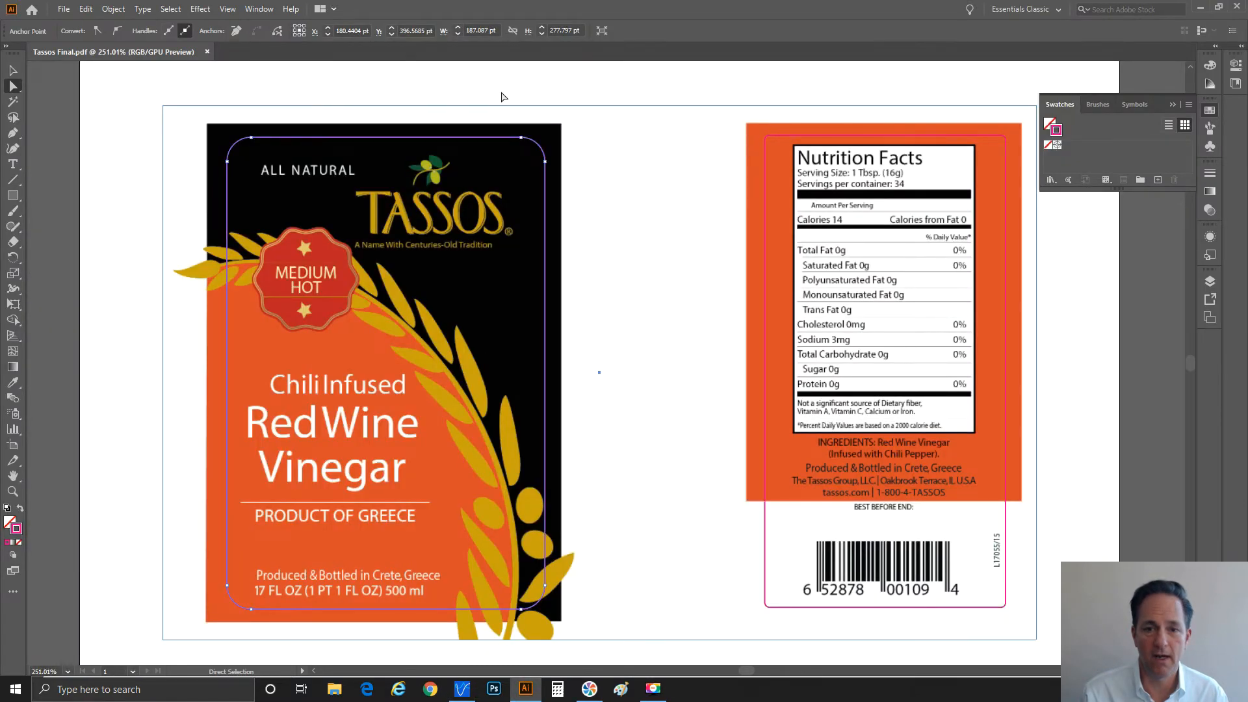
pyautogui.click(503, 80)
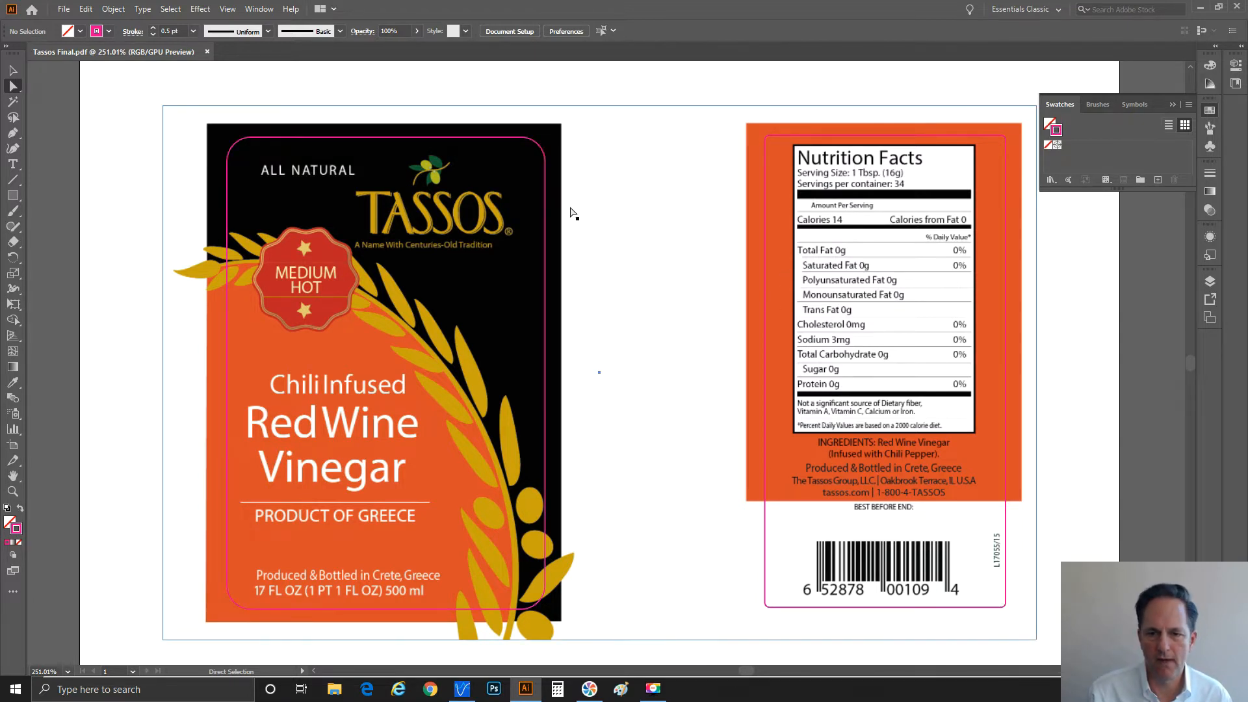
pyautogui.click(821, 137)
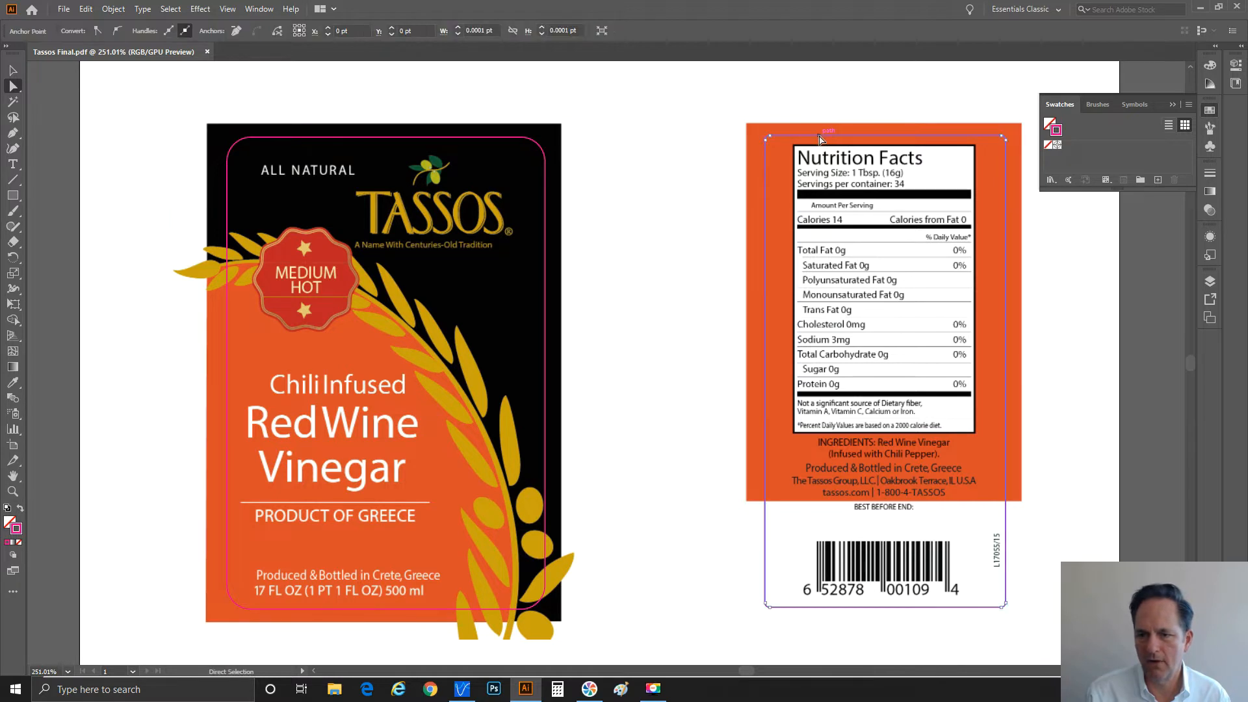
pyautogui.click(518, 139)
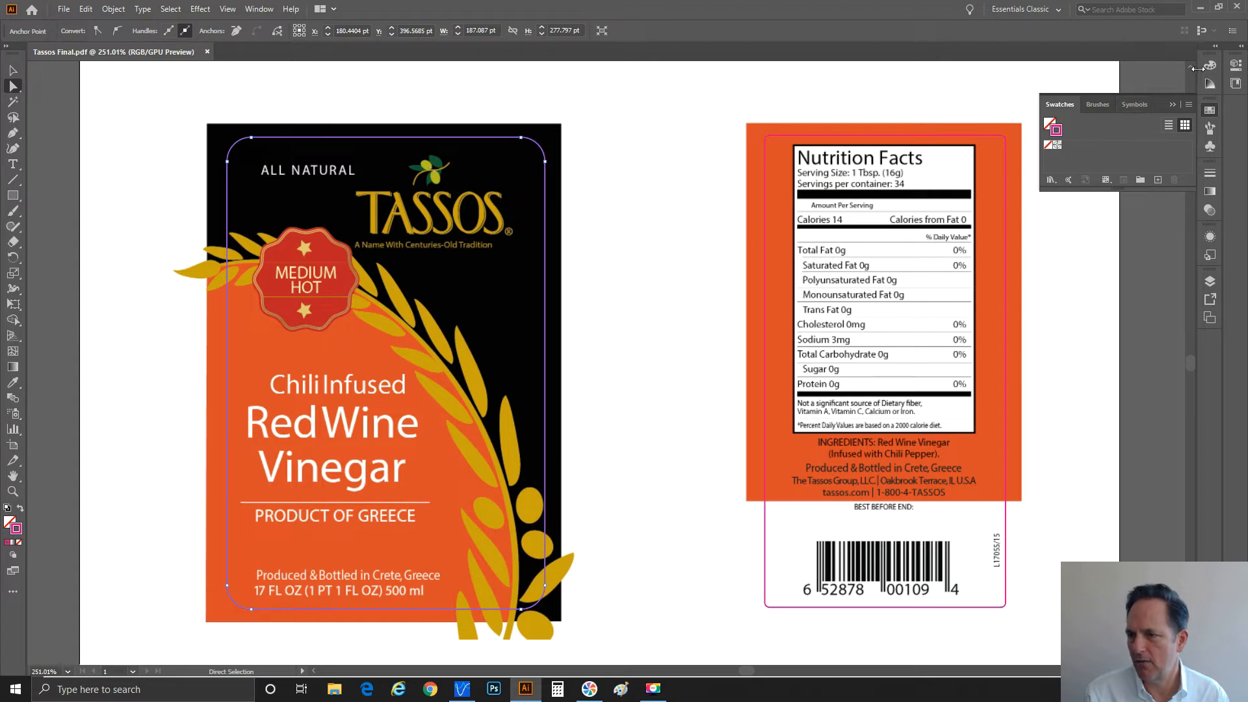
pyautogui.click(1203, 66)
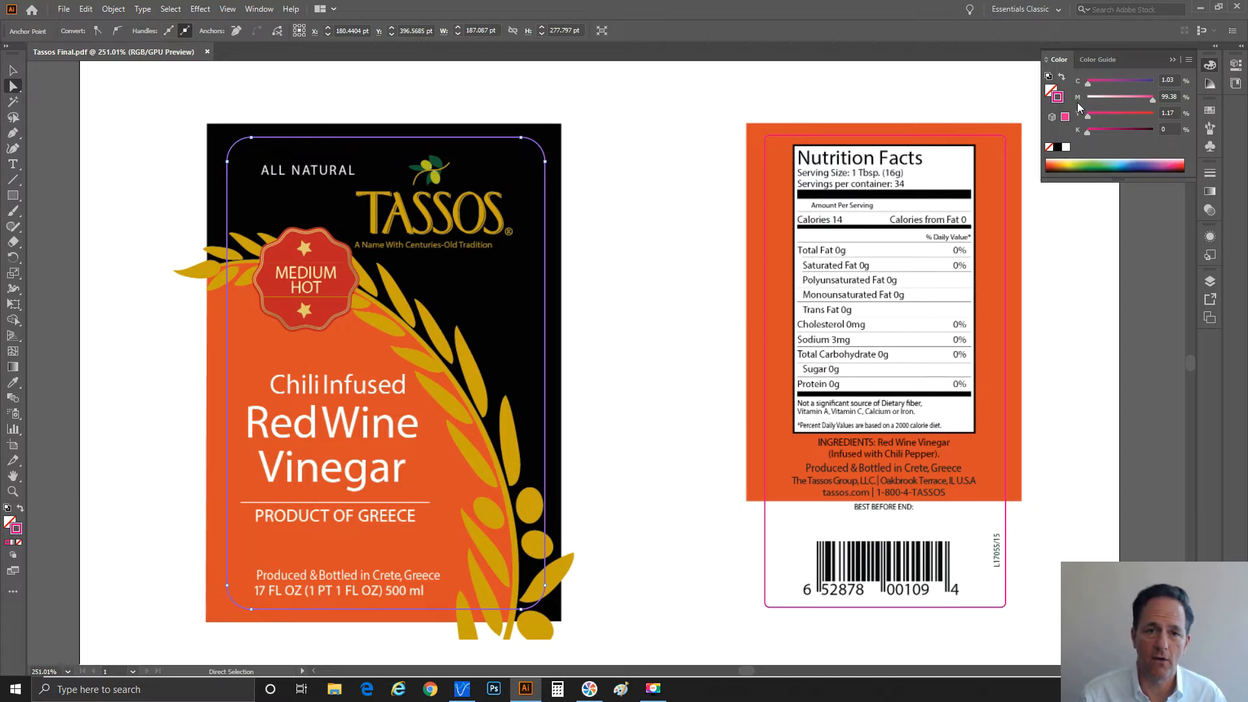
# Create a swatch named CutContour from the front outline's stroke colour, with its color type set to Spot Color.
pyautogui.click(1208, 111)
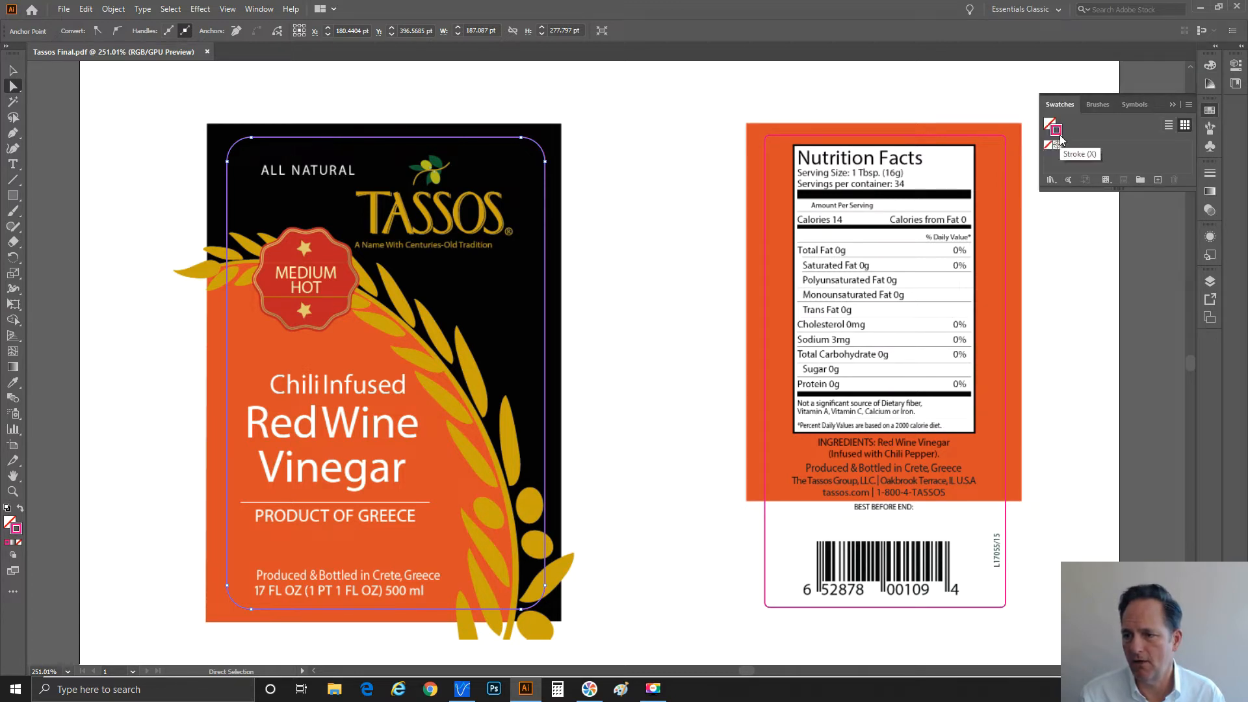
pyautogui.click(1174, 105)
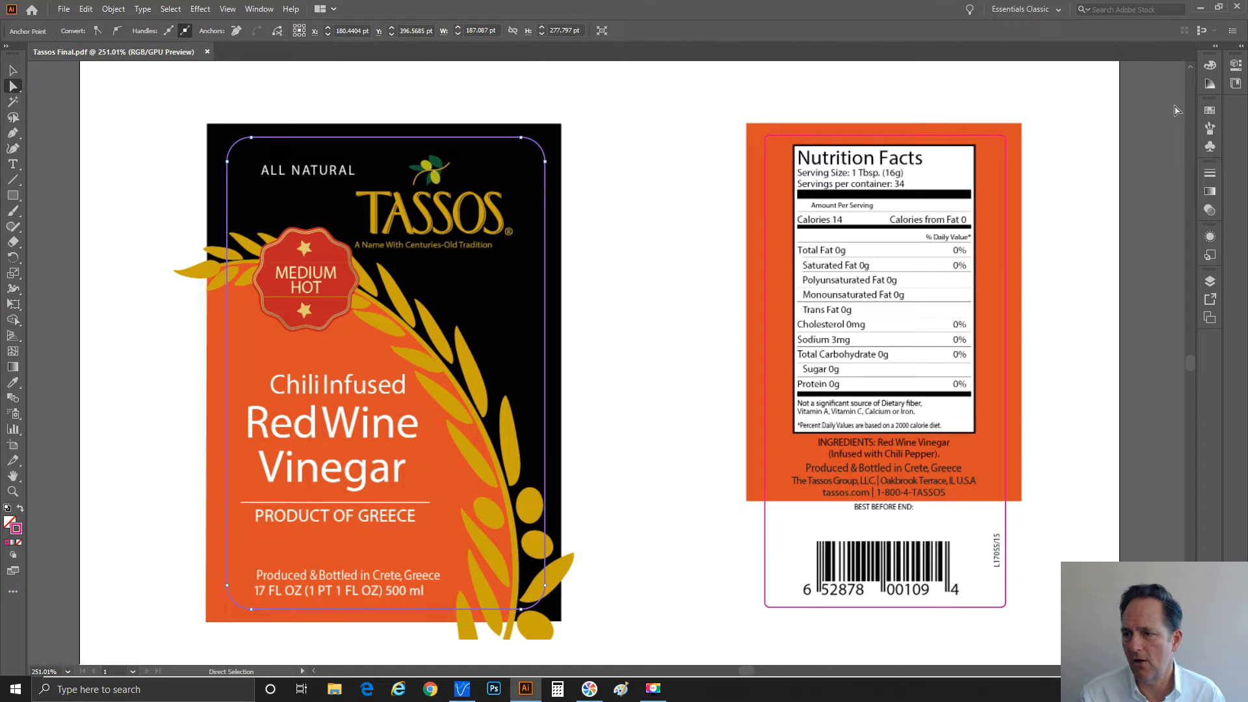
pyautogui.click(1201, 109)
pyautogui.click(1189, 106)
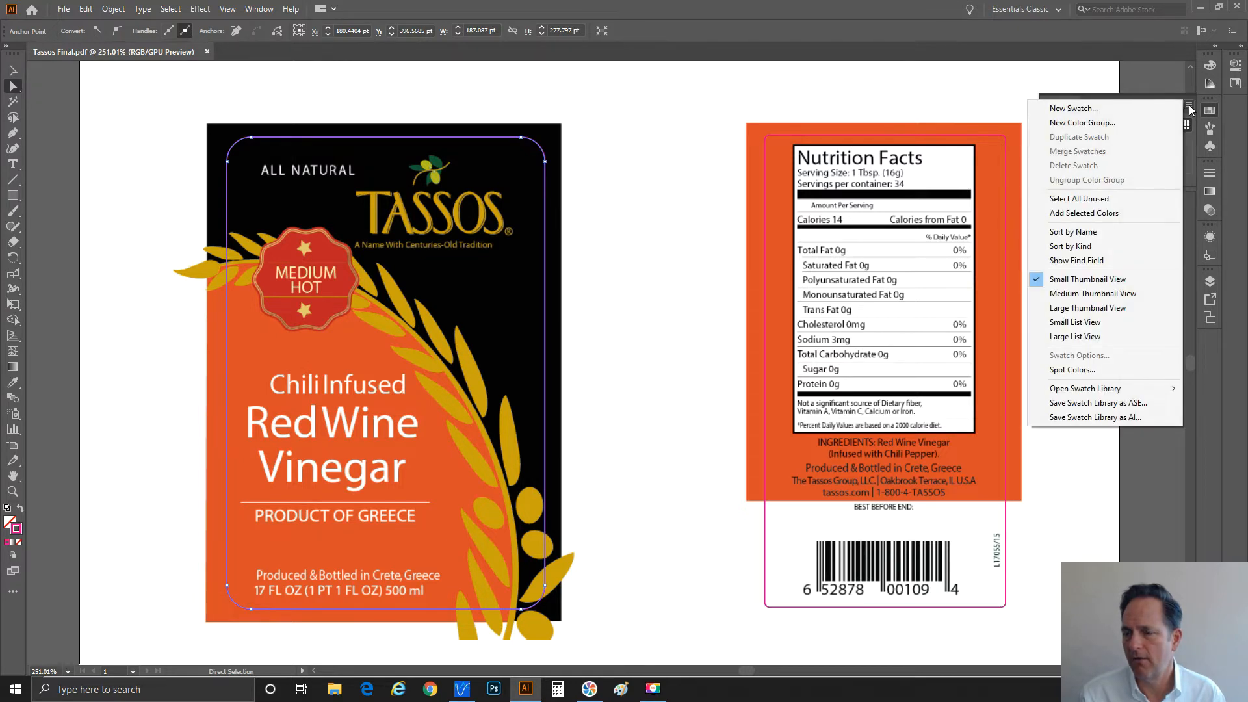
pyautogui.click(1126, 106)
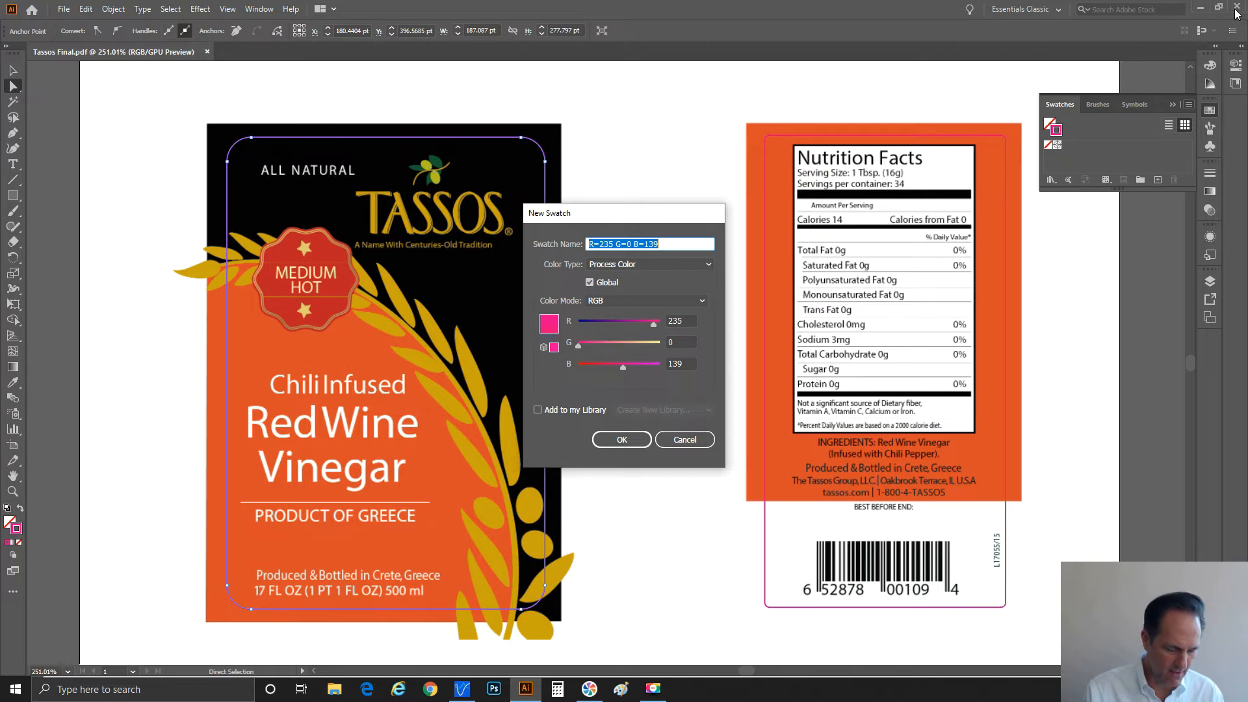
pyautogui.write('CutC')
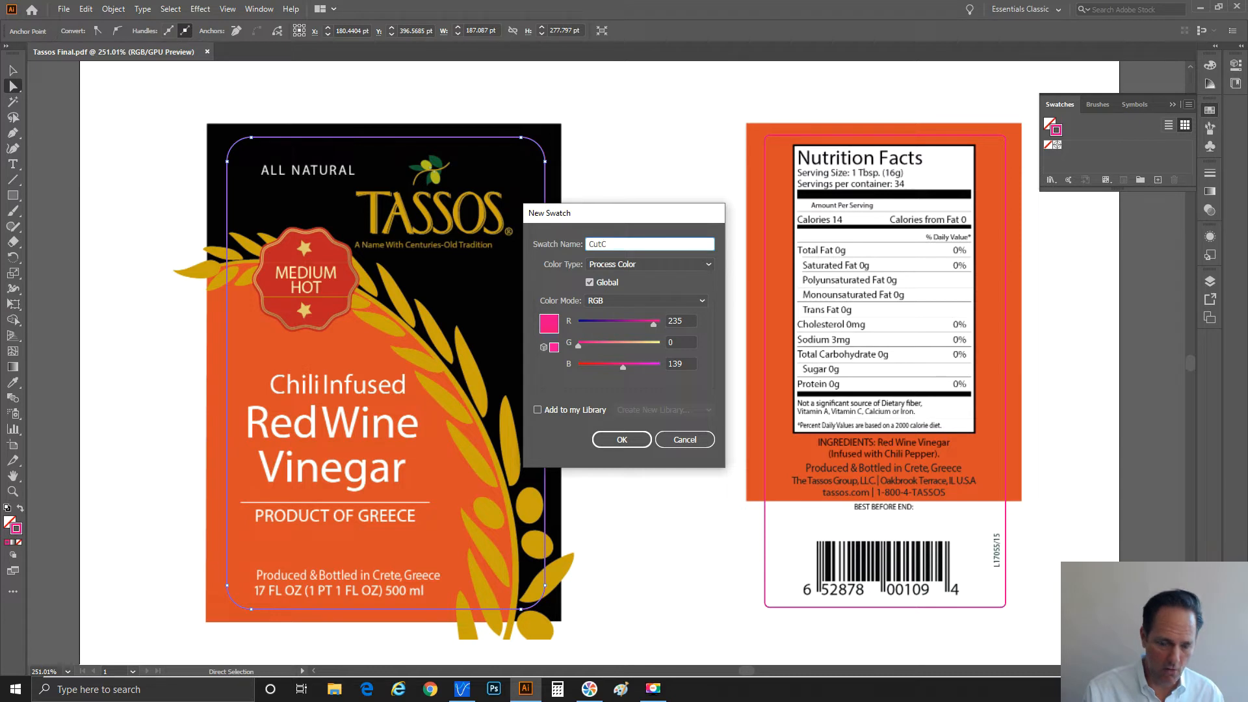
pyautogui.write('ontour')
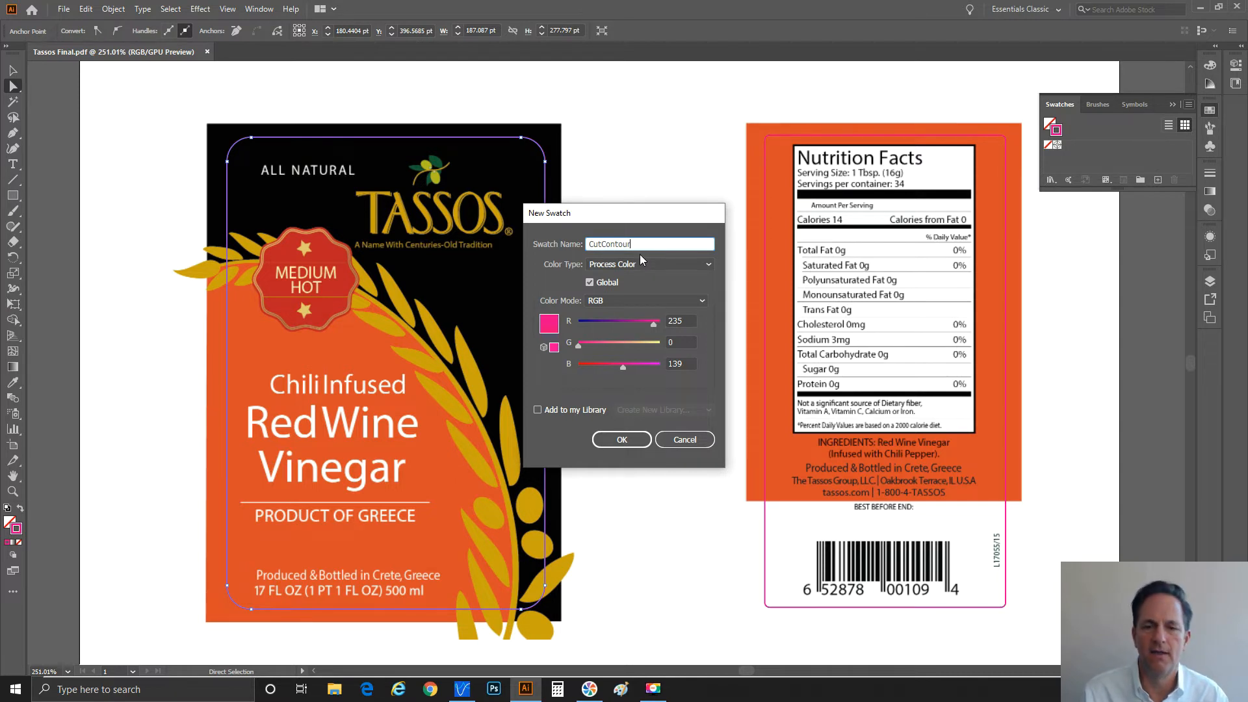
pyautogui.click(604, 265)
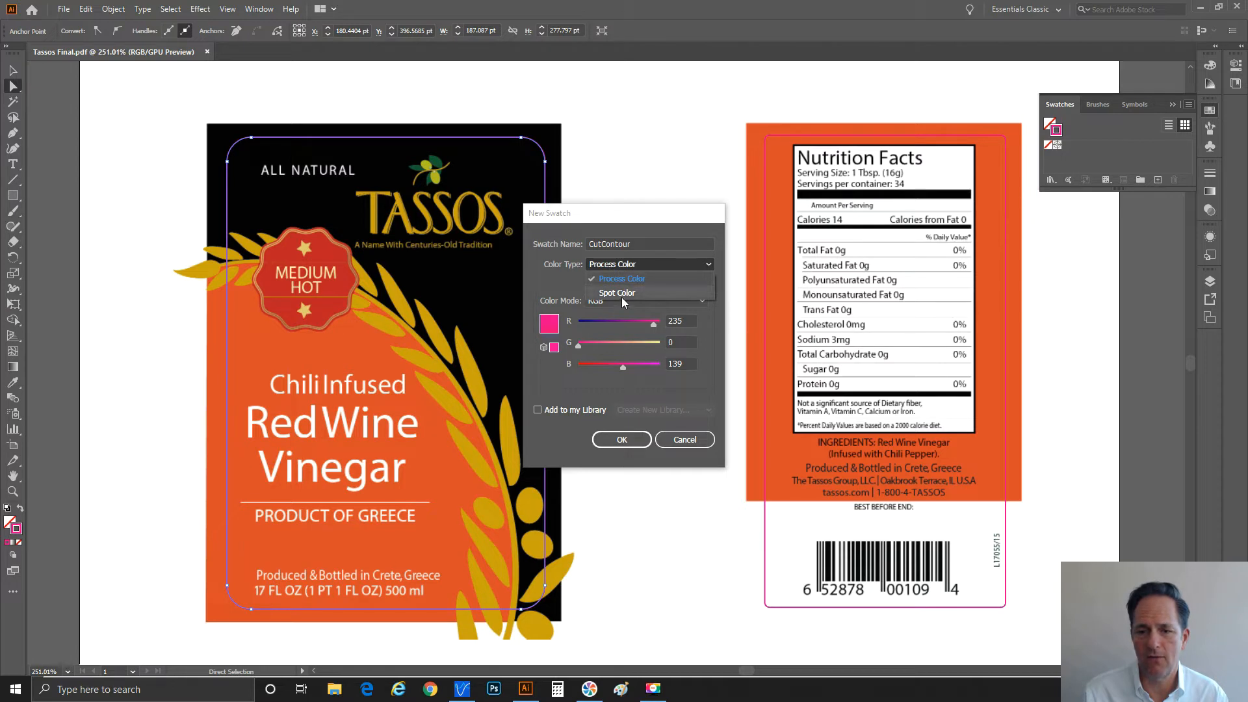
pyautogui.click(621, 297)
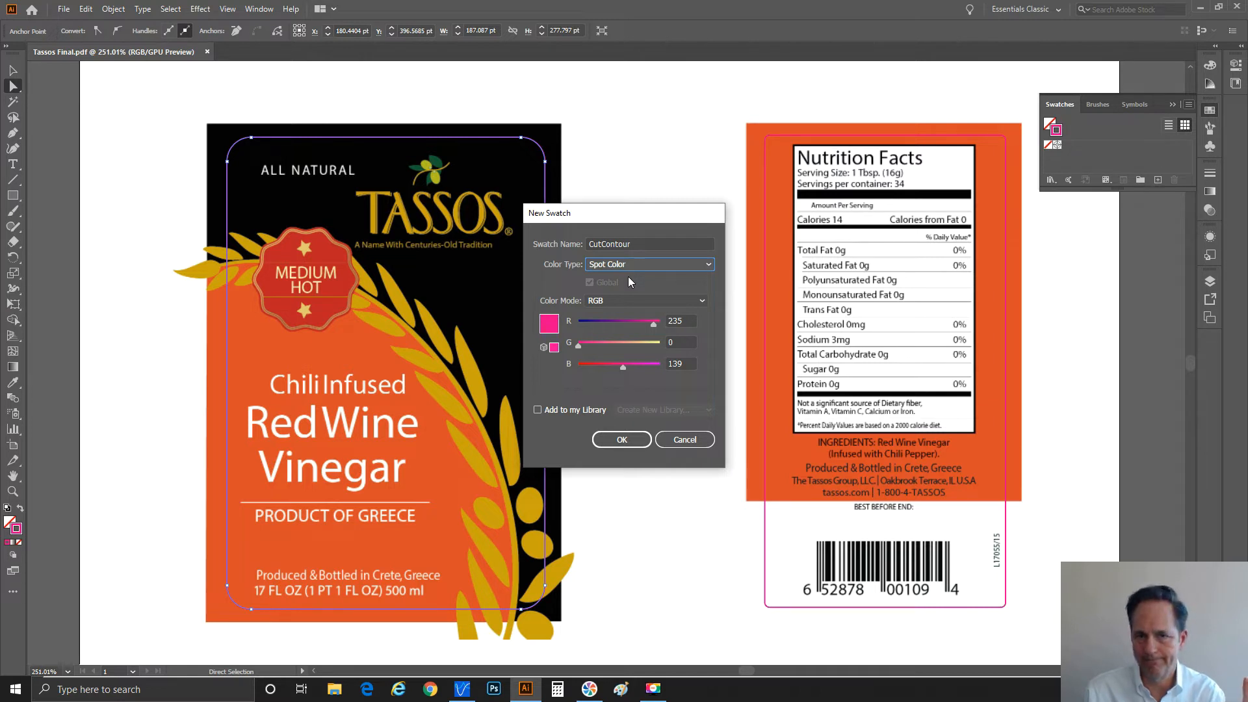
pyautogui.click(645, 442)
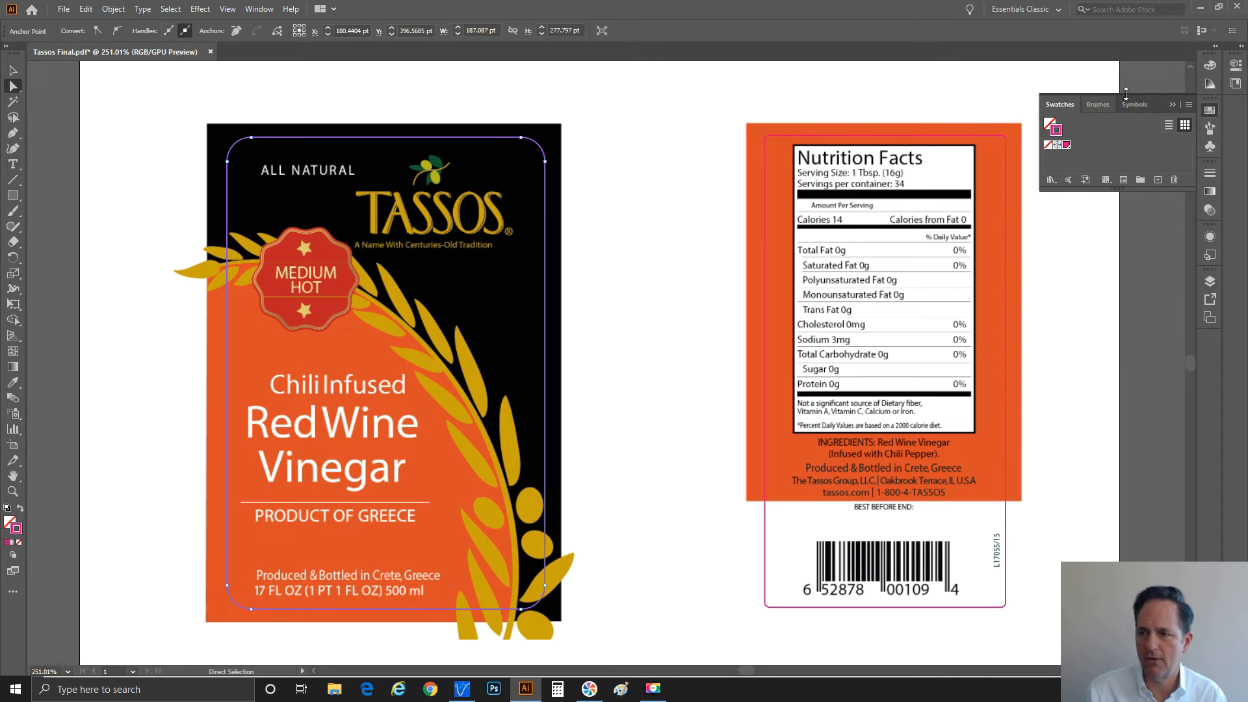
# Apply the CutContour swatch to the stroke of the back label's outline and check the outlines' stroke colour.
pyautogui.click(1209, 66)
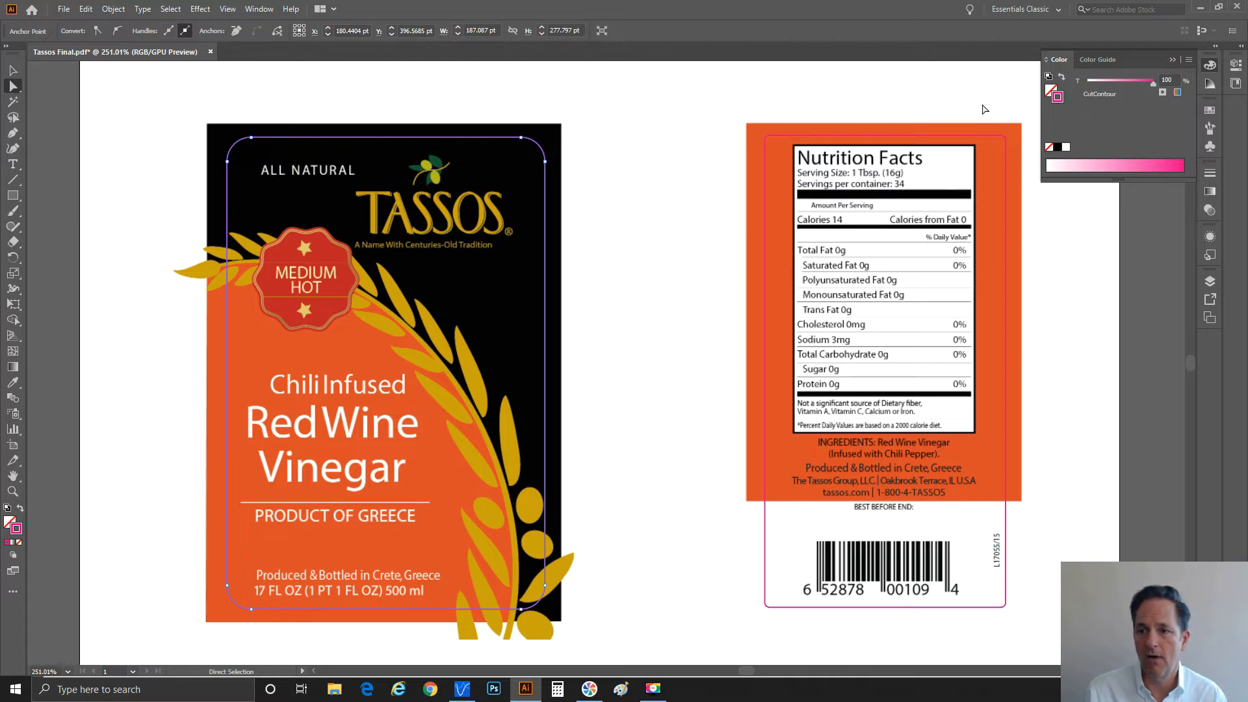
pyautogui.click(783, 138)
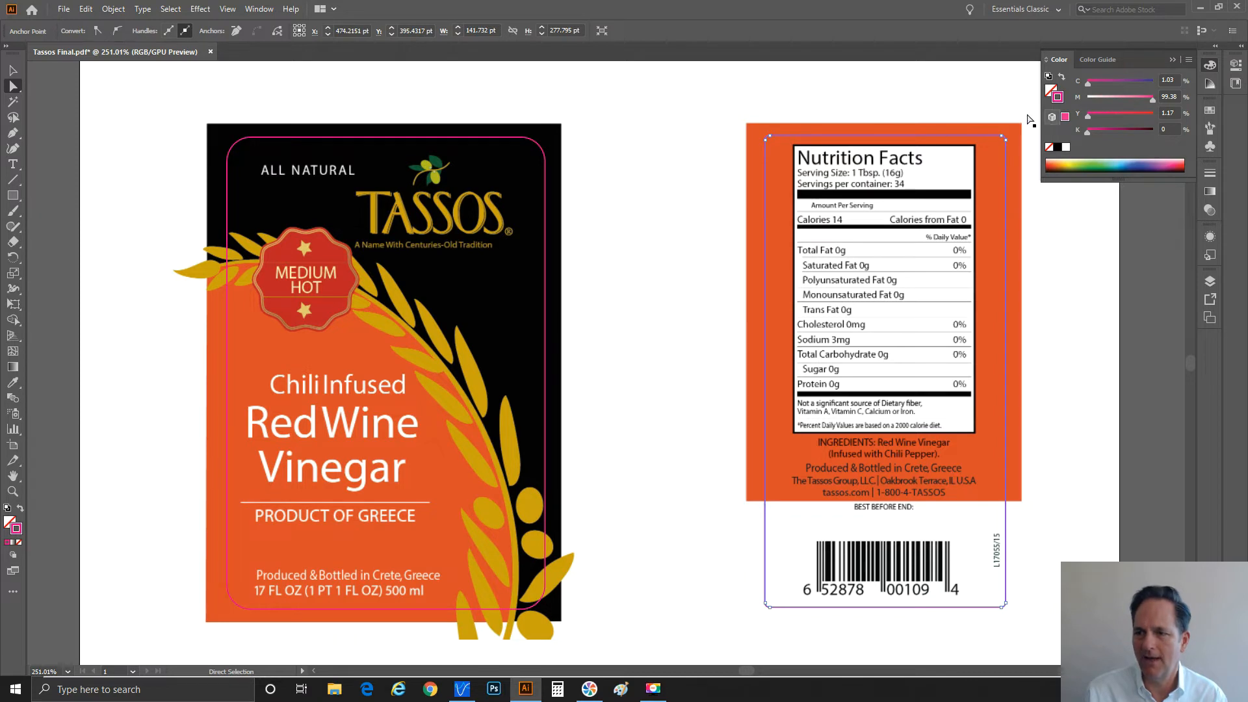
pyautogui.click(1211, 110)
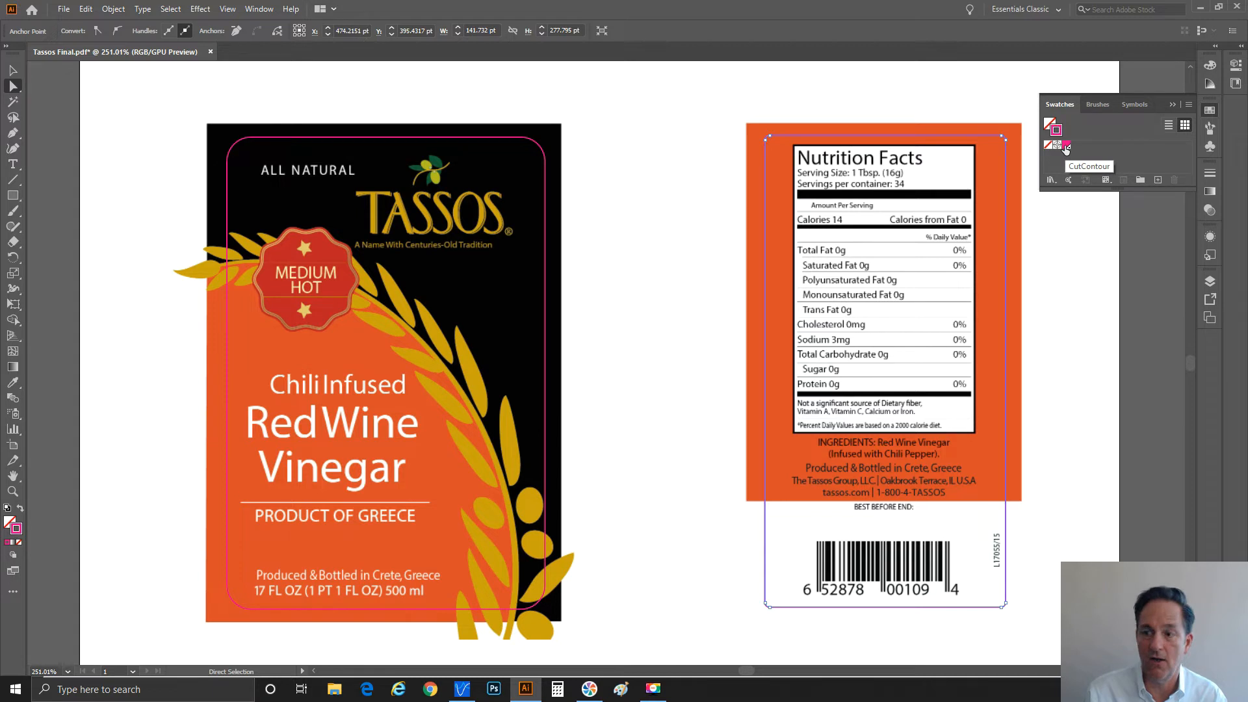
pyautogui.click(1066, 146)
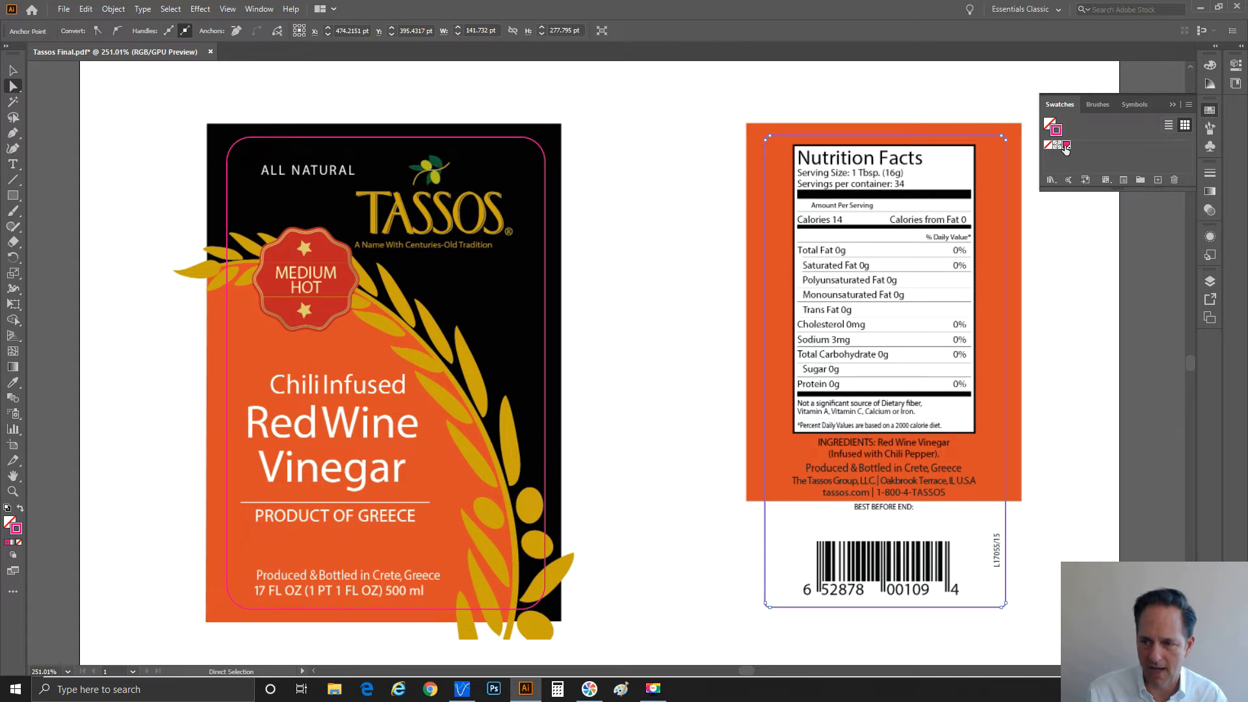
pyautogui.click(1209, 65)
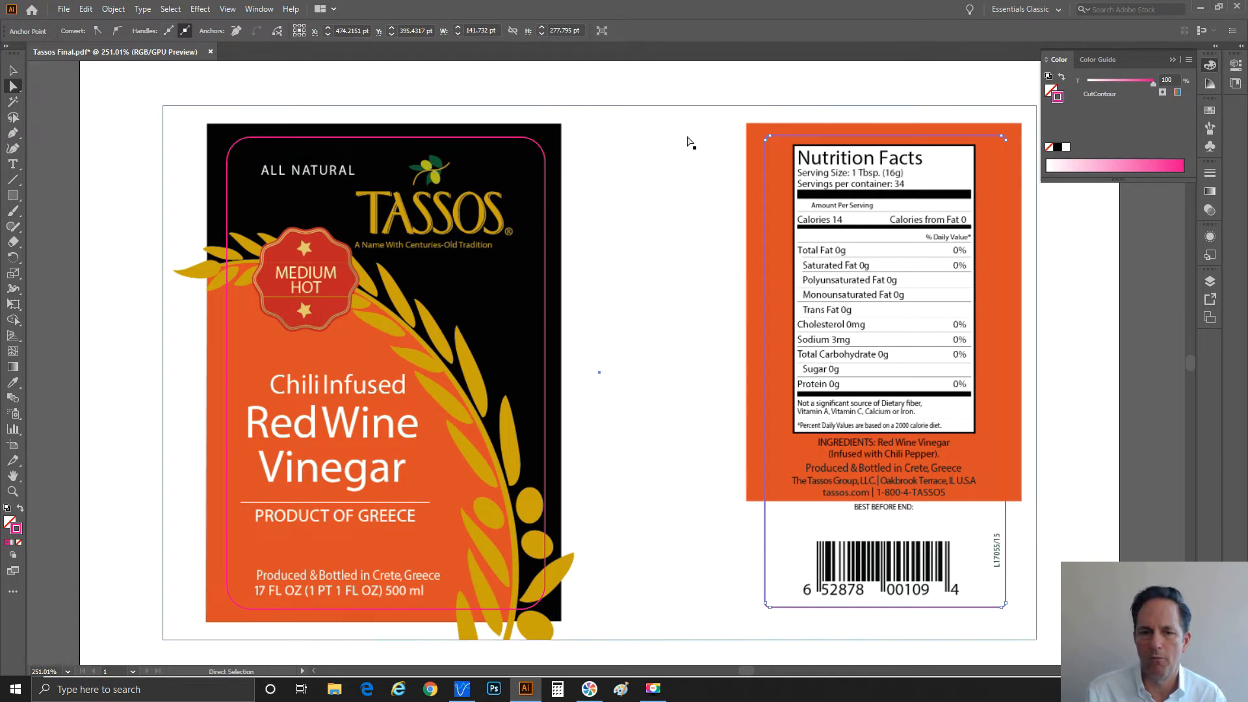
pyautogui.click(449, 139)
pyautogui.click(833, 137)
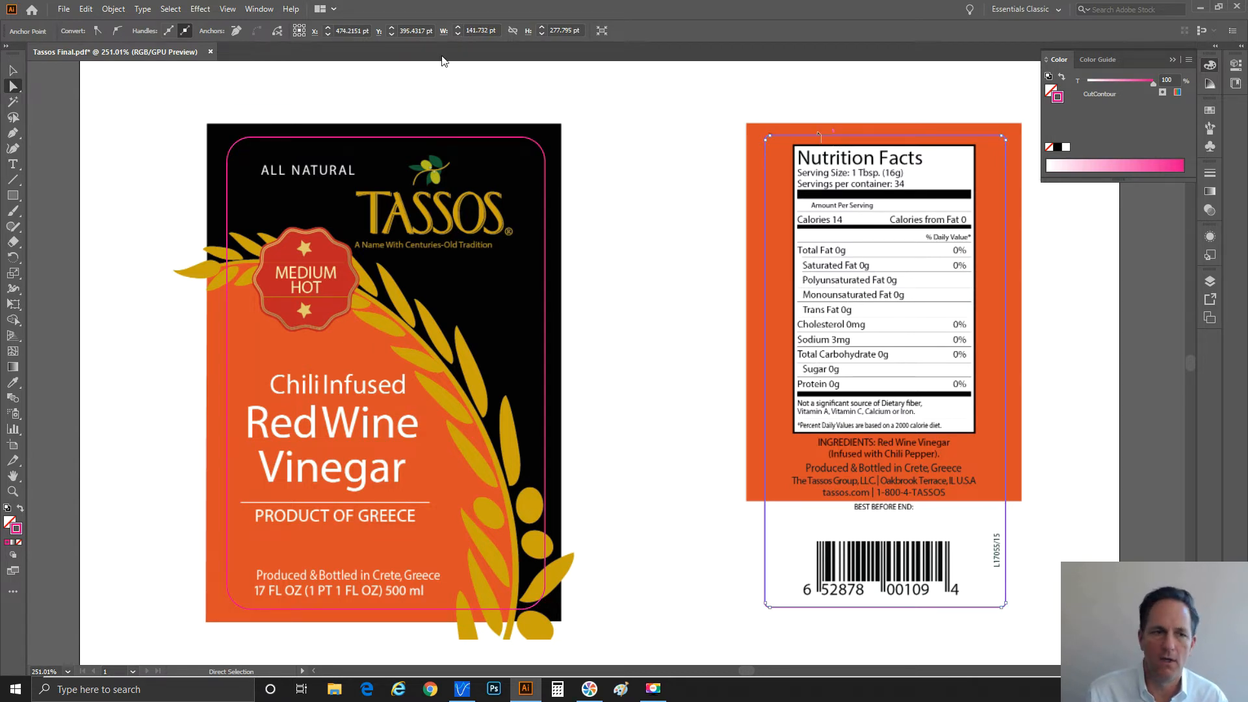
# Save the artwork under a new name as Tassos.pdf in the Files folder, in Adobe PDF format.
pyautogui.click(65, 10)
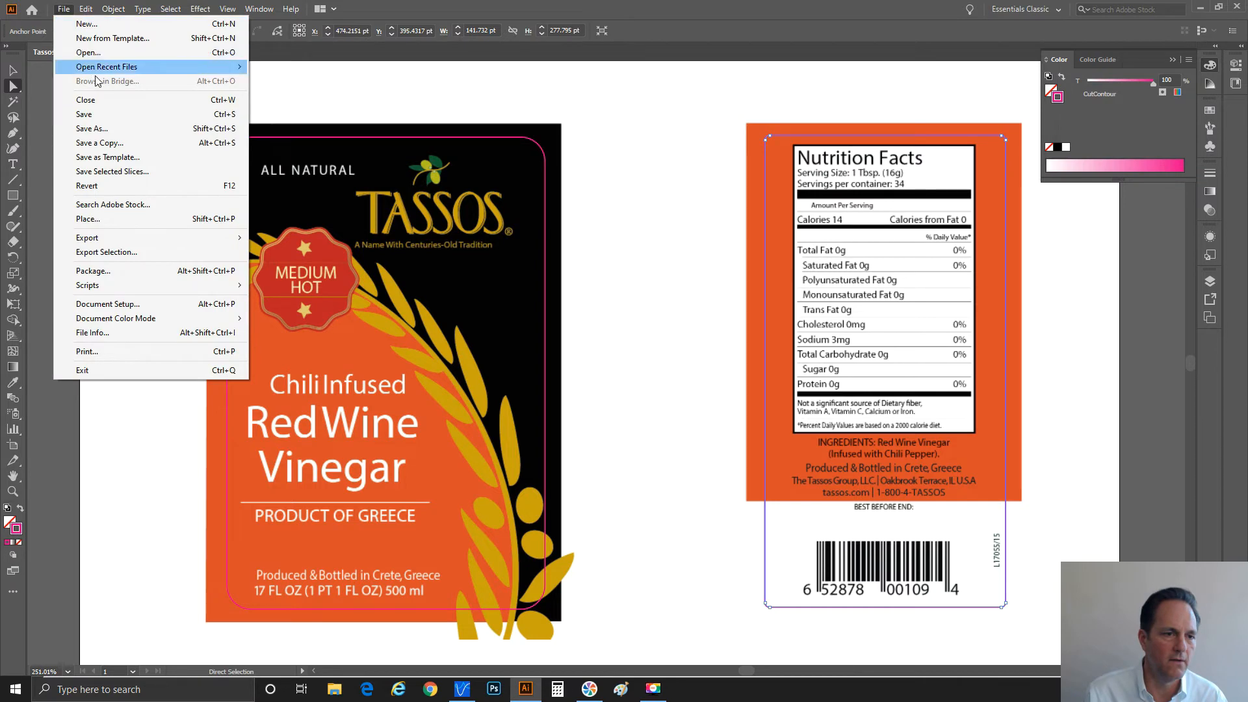
pyautogui.click(104, 130)
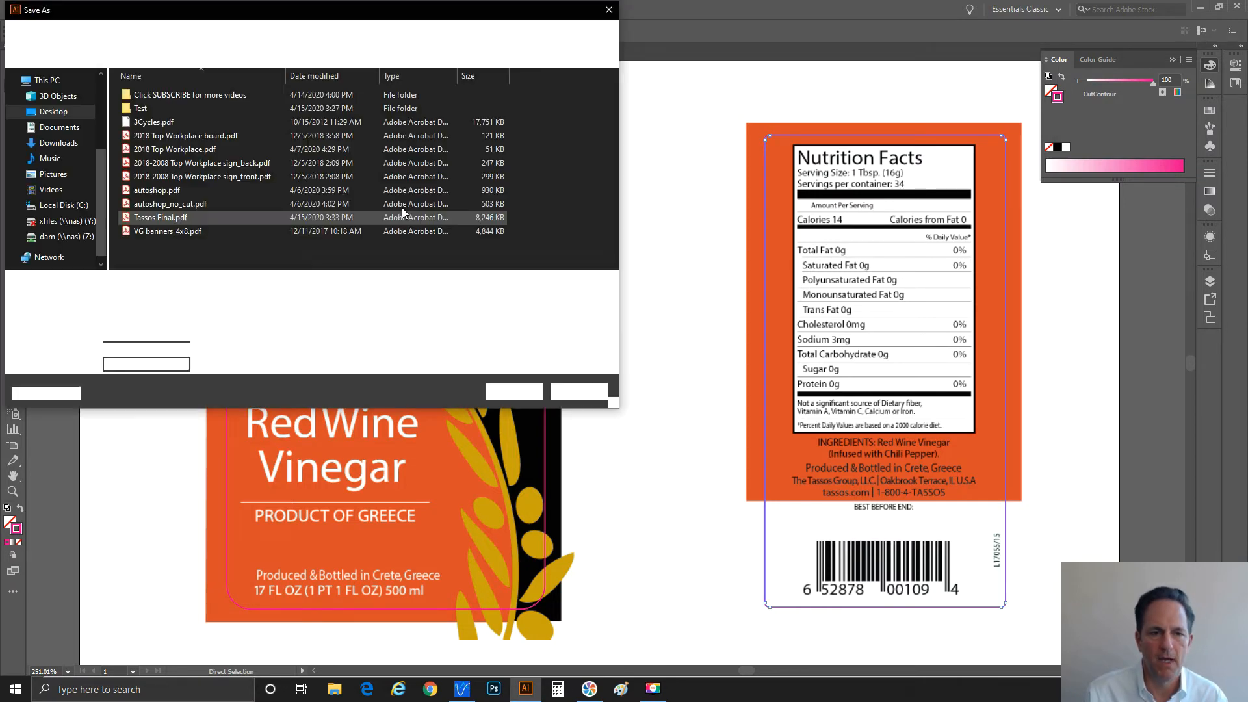
pyautogui.click(130, 284)
pyautogui.doubleClick(117, 284)
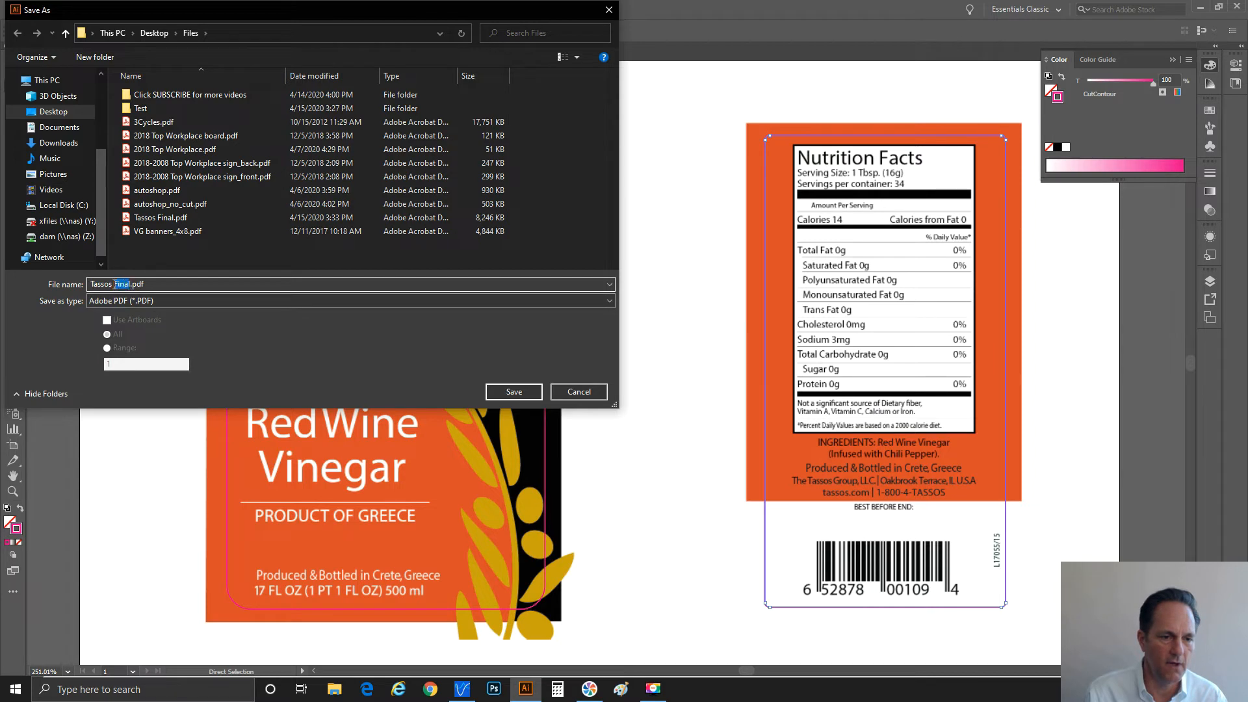
pyautogui.press('BackSpace')
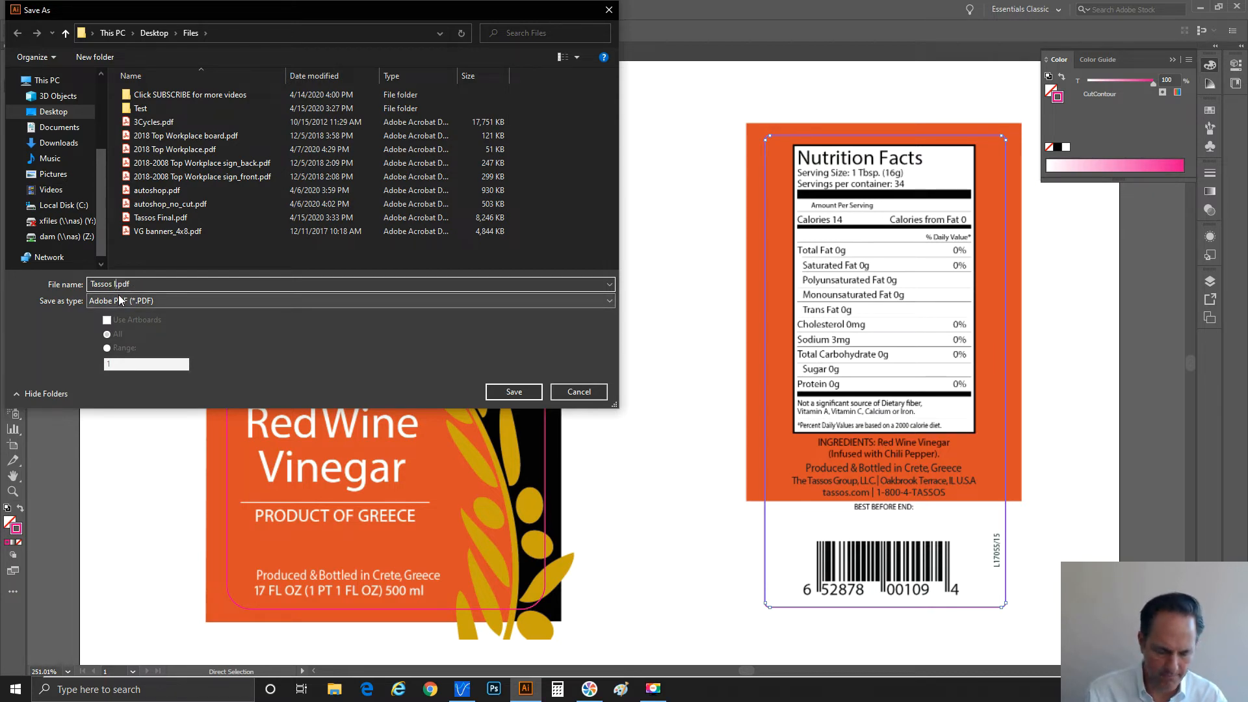
pyautogui.click(501, 391)
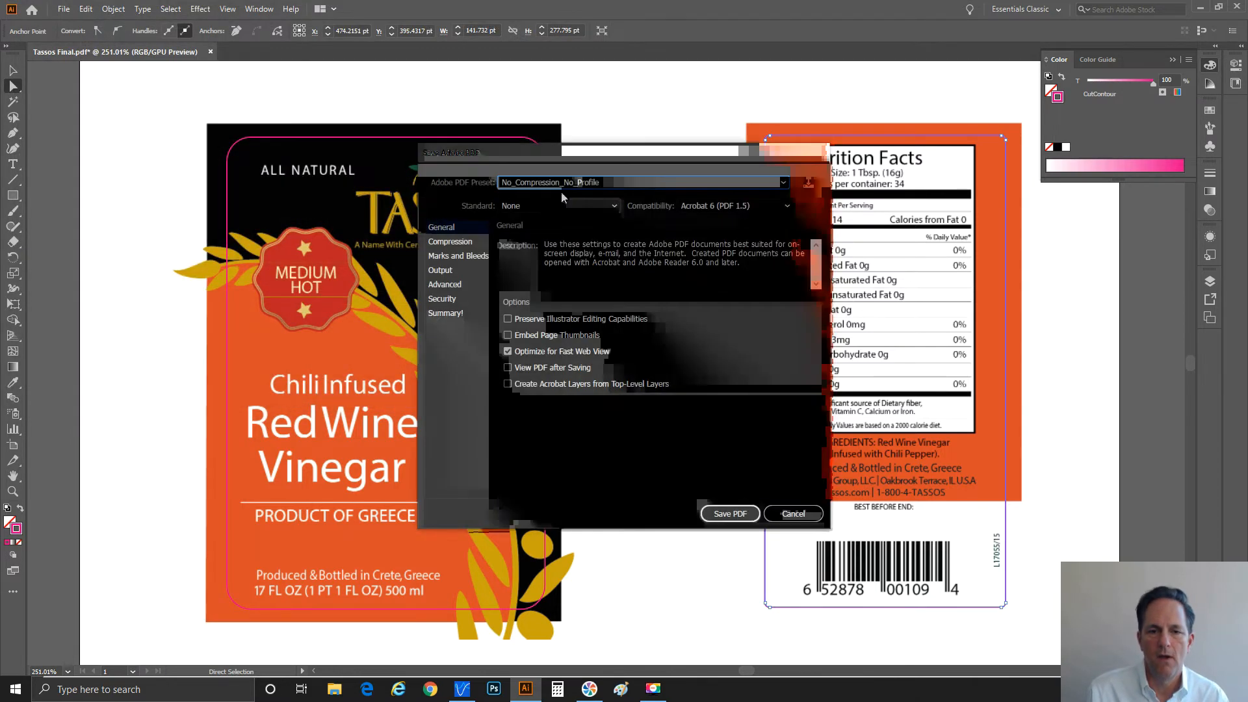
# Choose the No_Compression_No_Profile preset for the Adobe PDF and save the PDF.
pyautogui.click(568, 186)
pyautogui.click(560, 196)
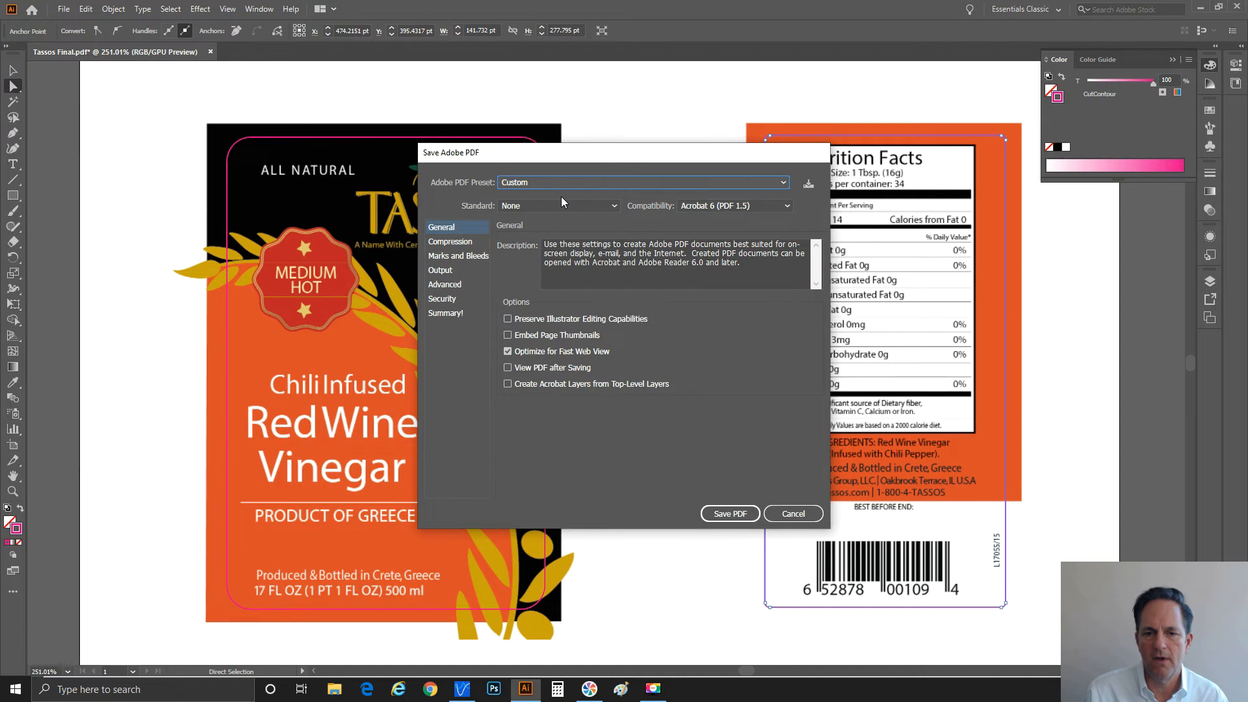
pyautogui.click(559, 179)
pyautogui.click(560, 179)
pyautogui.click(560, 181)
pyautogui.click(559, 213)
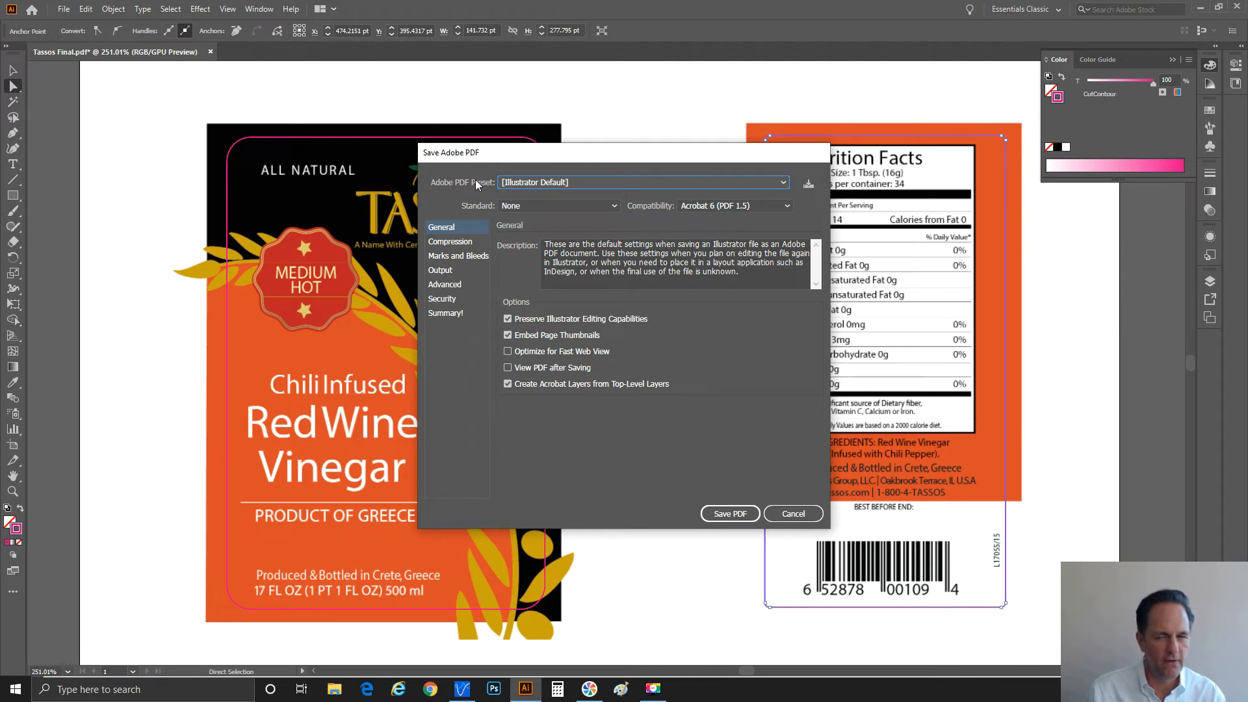
pyautogui.click(546, 189)
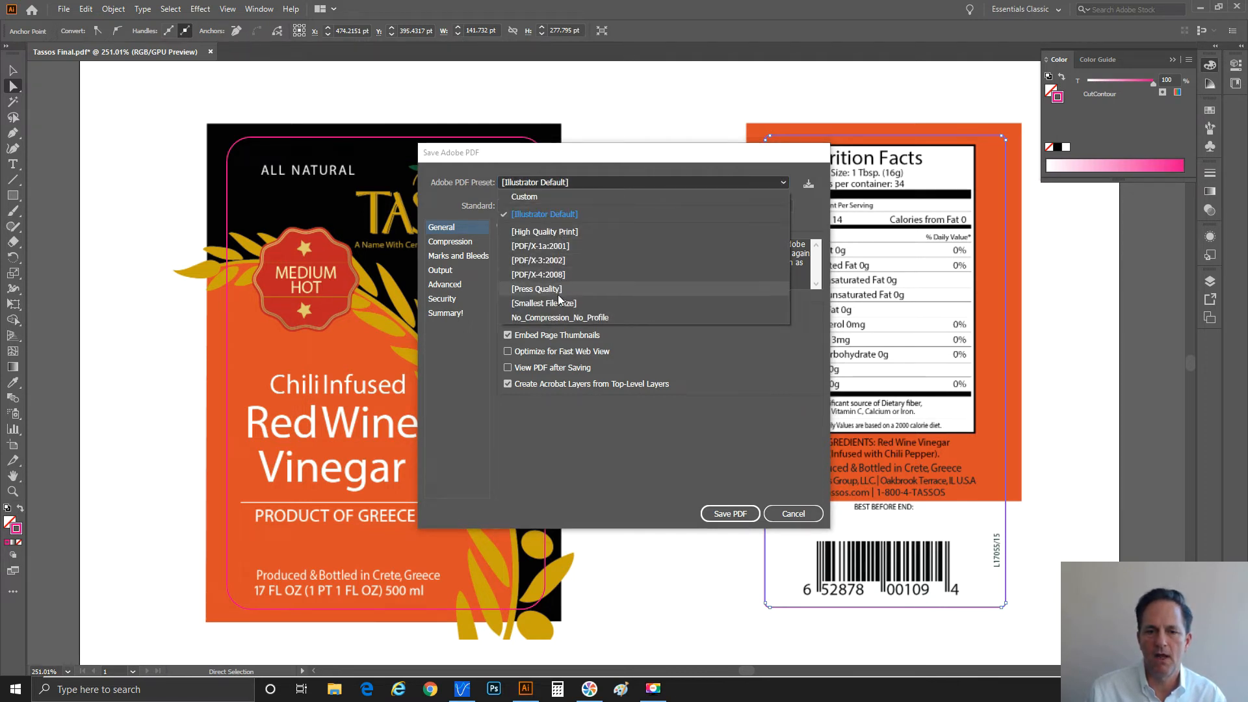
pyautogui.click(559, 317)
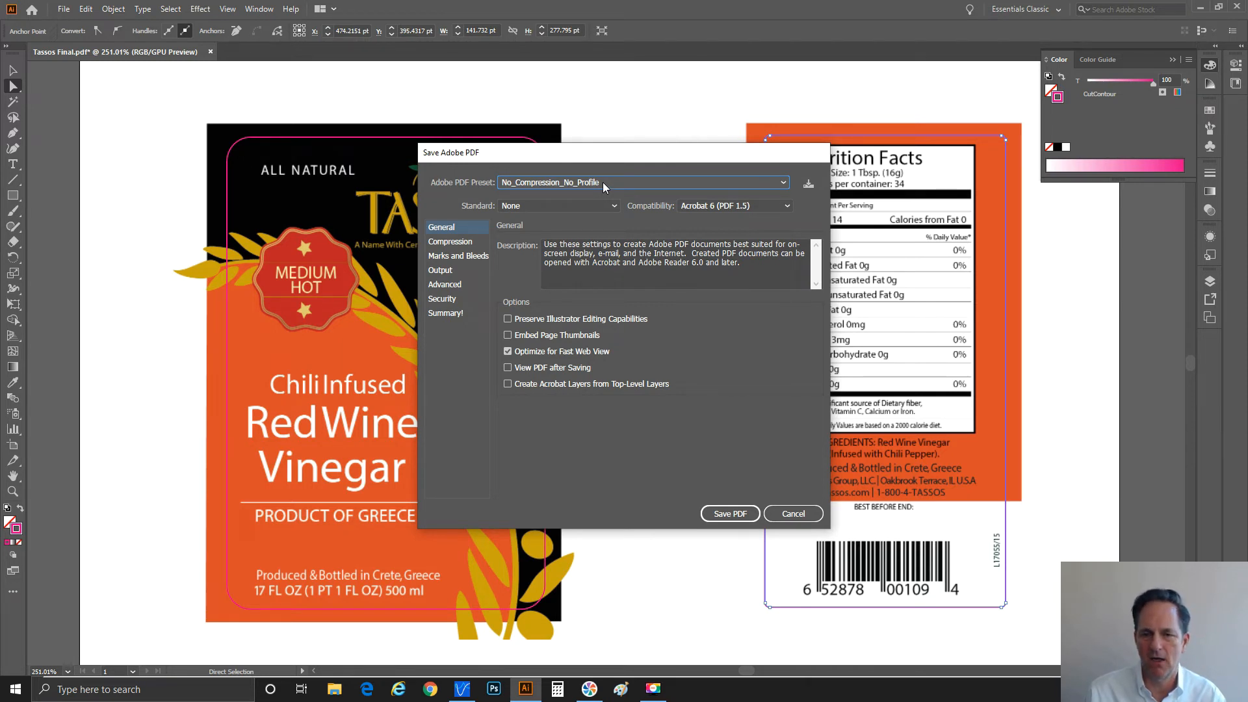
pyautogui.click(736, 514)
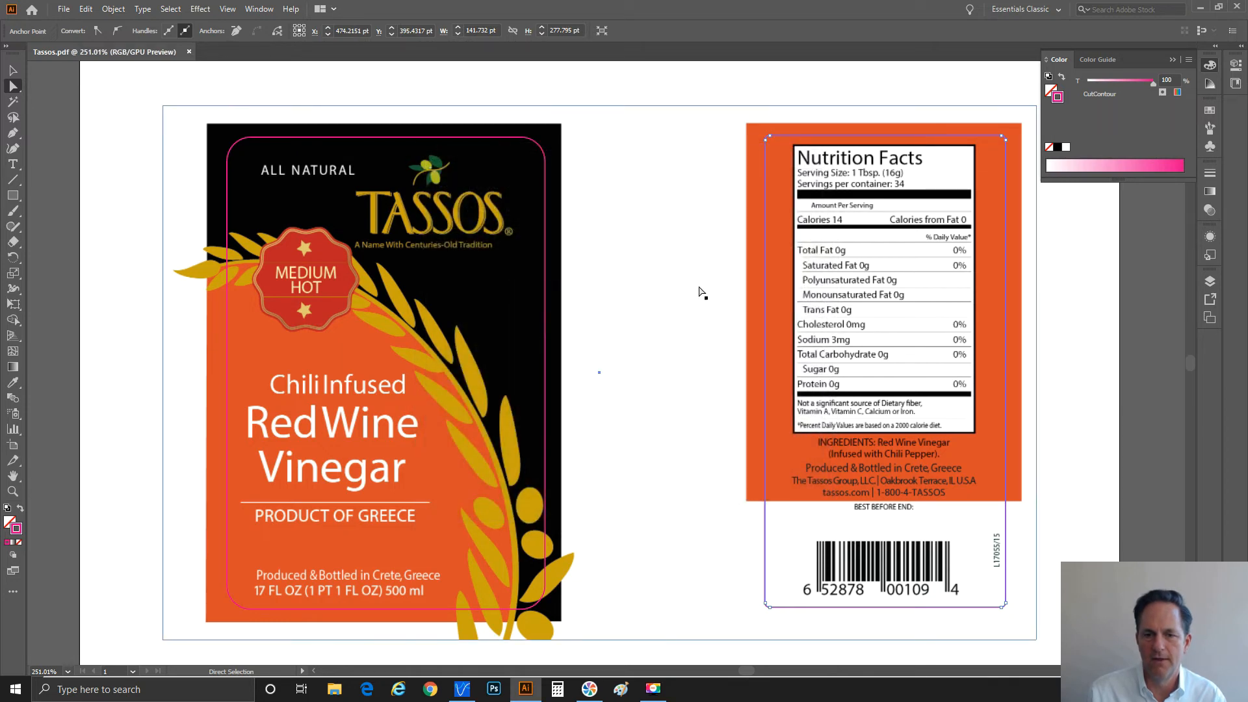
# Switch to VersaWorks, add Tassos.pdf from the Files folder to Queue A, and open its job settings.
pyautogui.click(1200, 10)
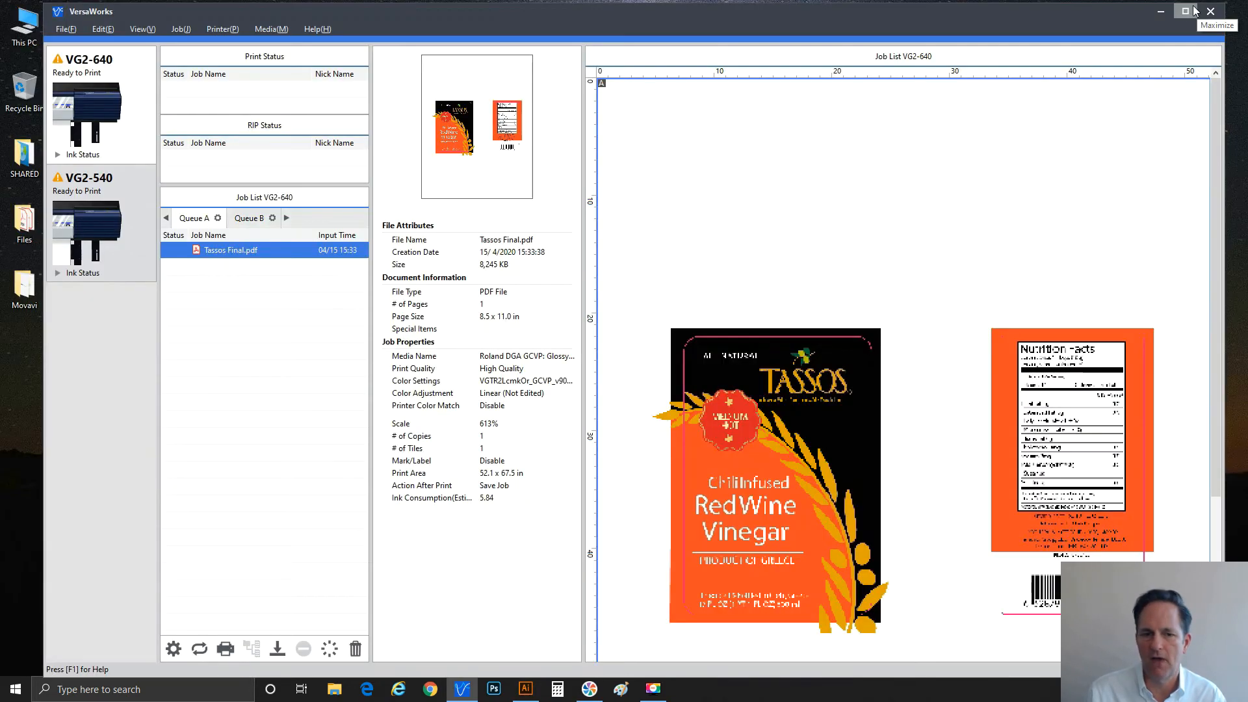
pyautogui.doubleClick(29, 239)
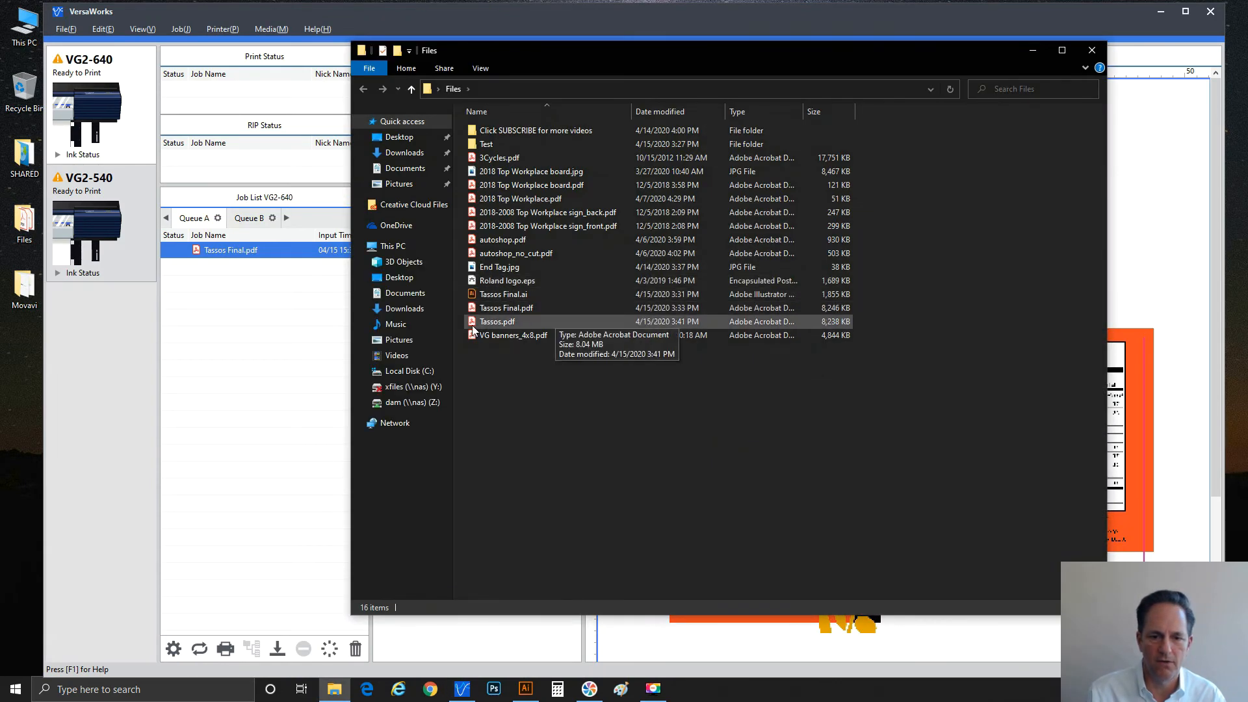
pyautogui.moveTo(473, 330); pyautogui.dragTo(307, 320)
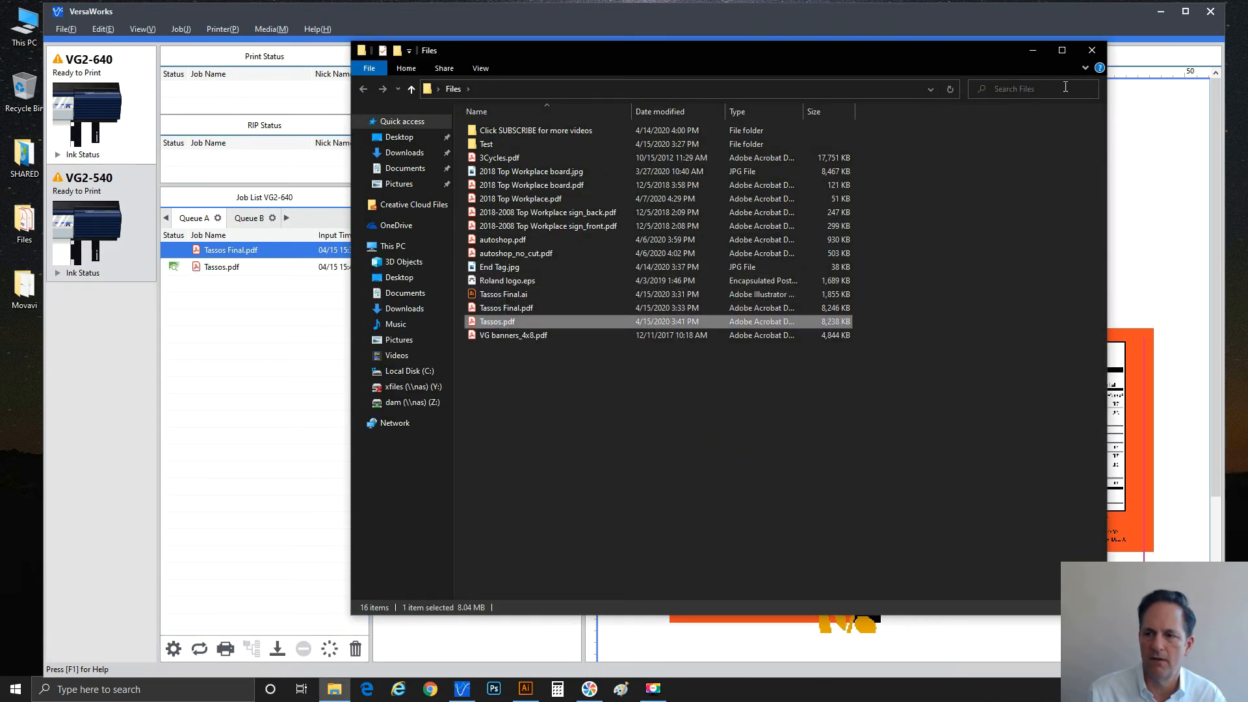
pyautogui.click(1092, 50)
pyautogui.click(239, 268)
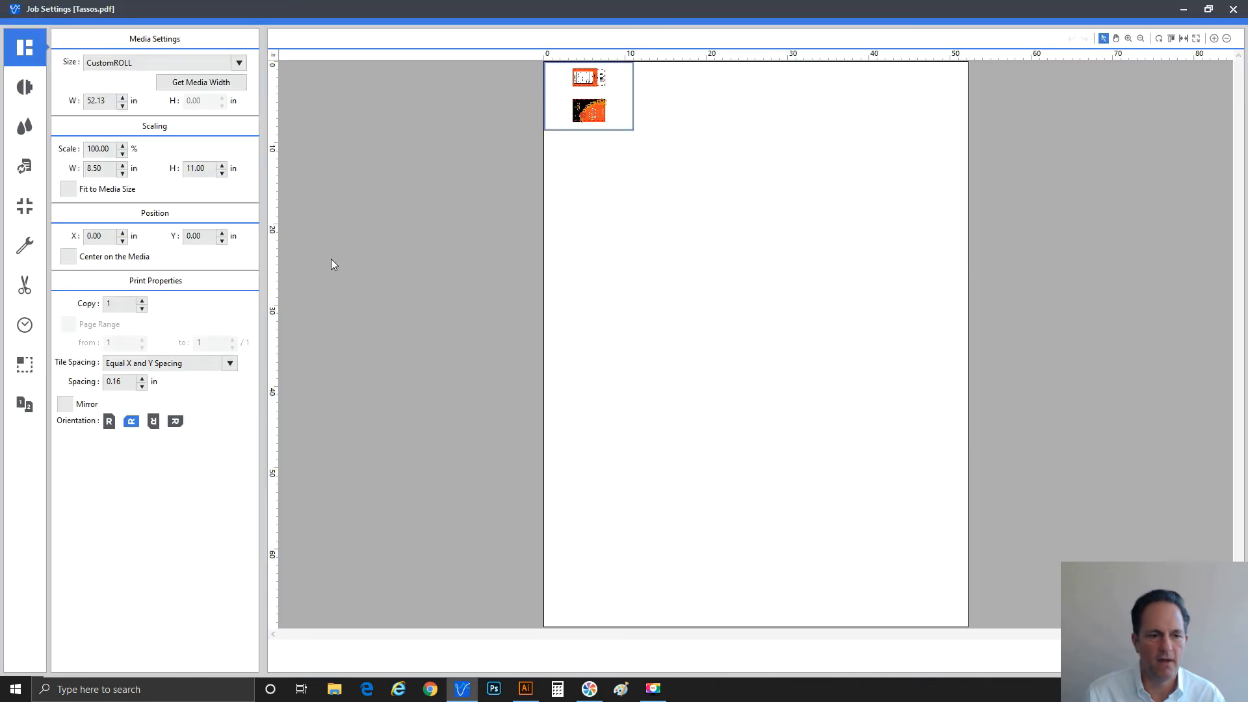
# Set the job's orientation to unrotated, review the quality settings, and fit the artwork to the media size.
pyautogui.click(109, 421)
pyautogui.click(27, 91)
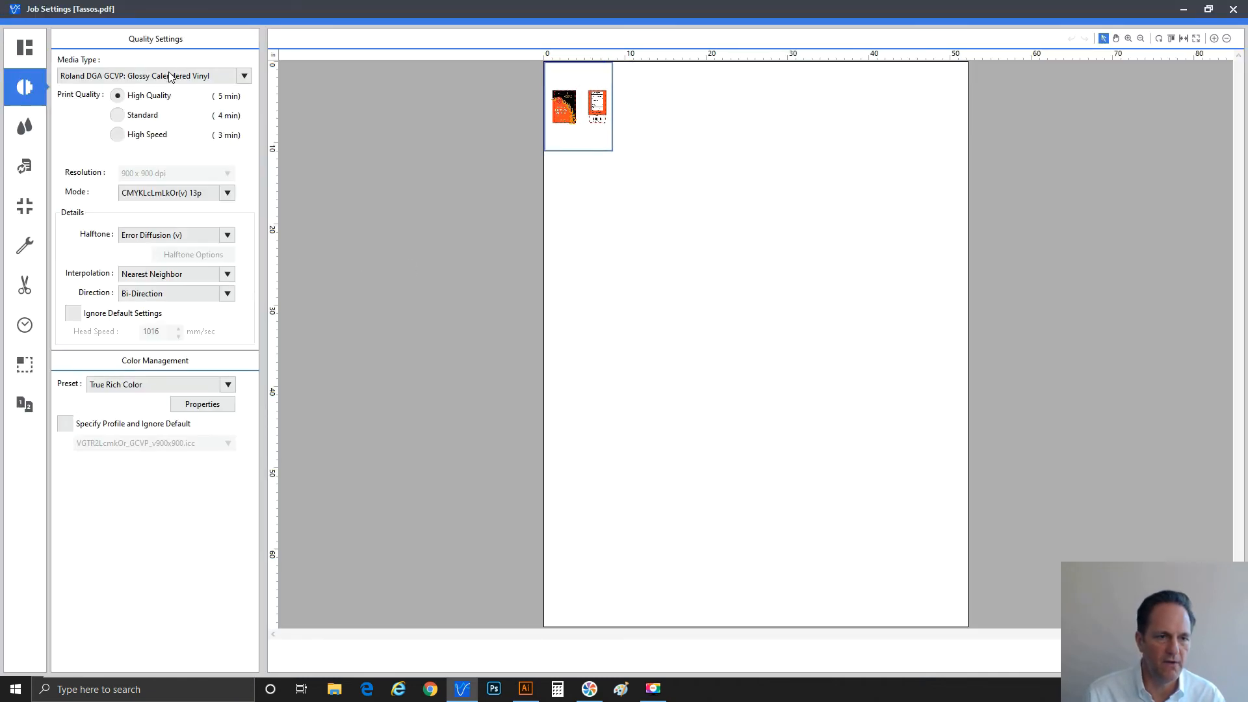
pyautogui.click(37, 60)
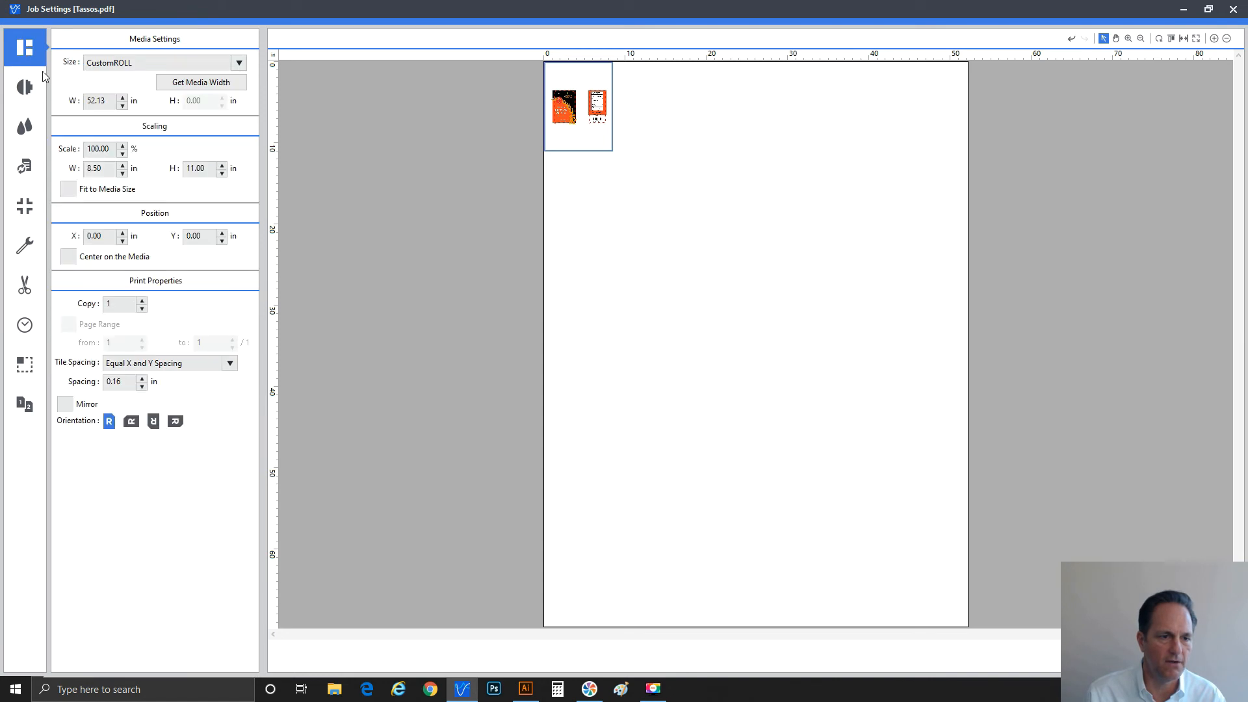
pyautogui.click(90, 189)
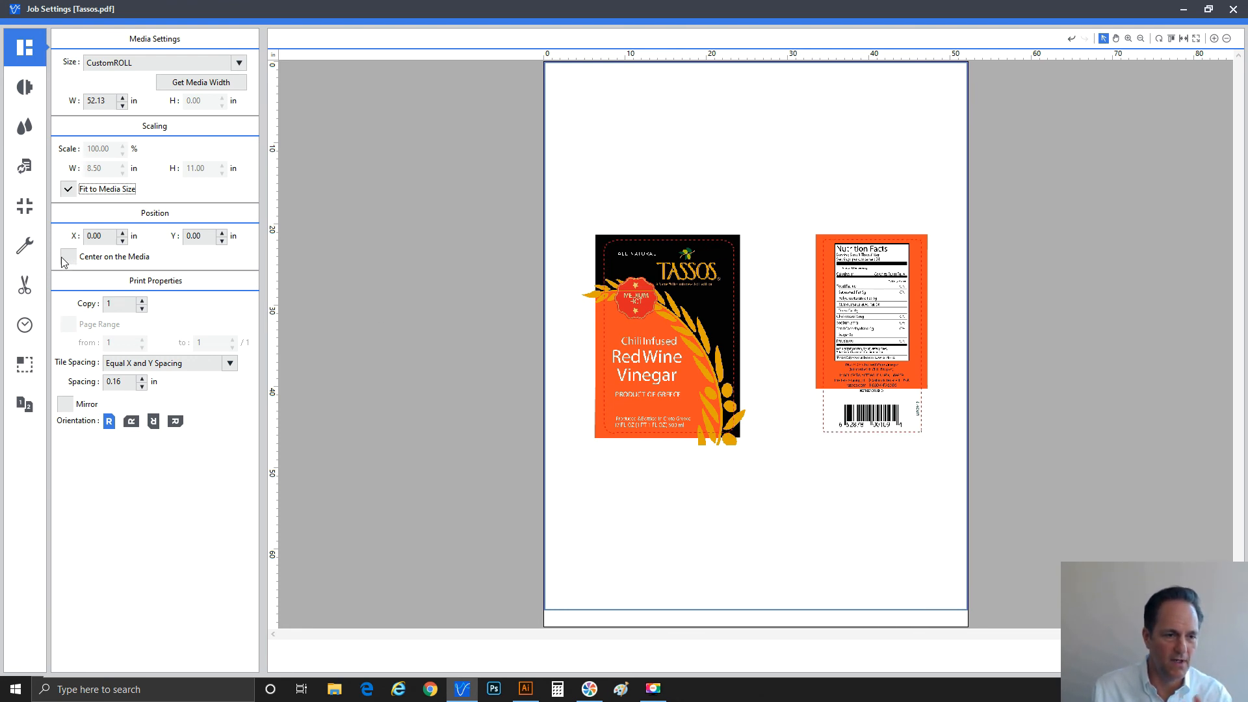
# Clip the image closely around both labels to about 42.7 × 27.2 in, starting at about X 5.0 and Y 20.4 in, and check the layout.
pyautogui.click(26, 364)
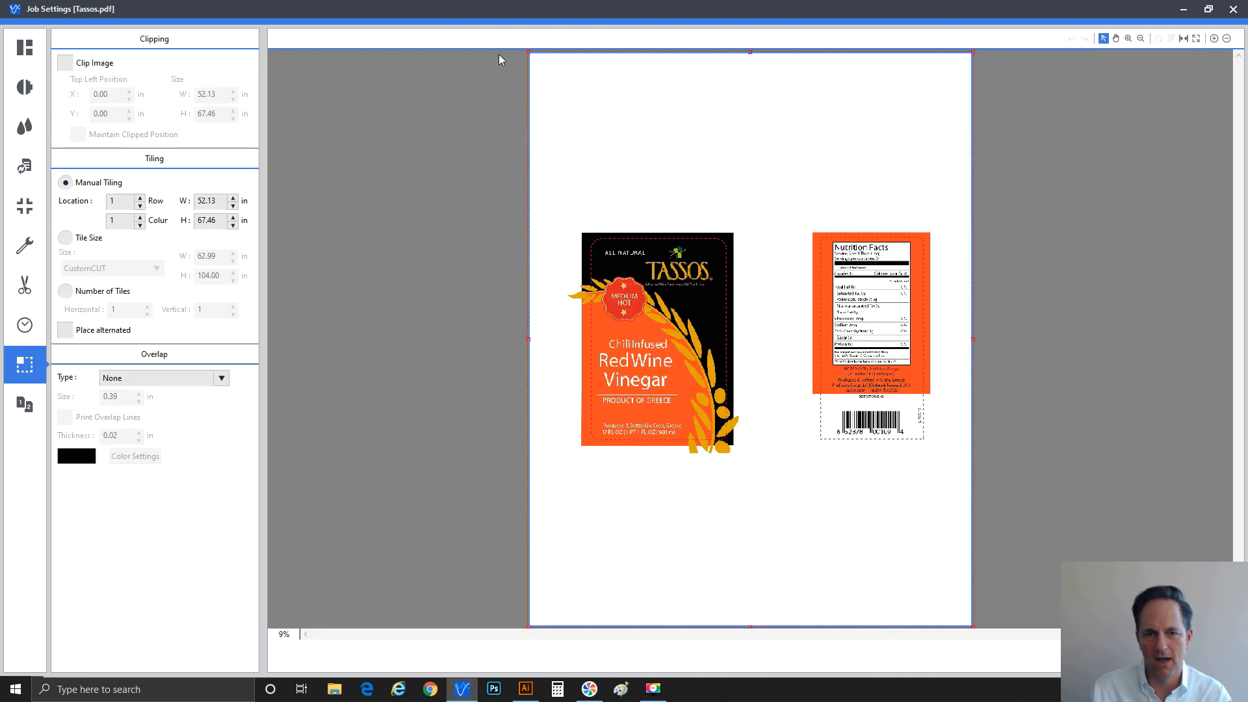
pyautogui.moveTo(531, 57); pyautogui.dragTo(572, 226)
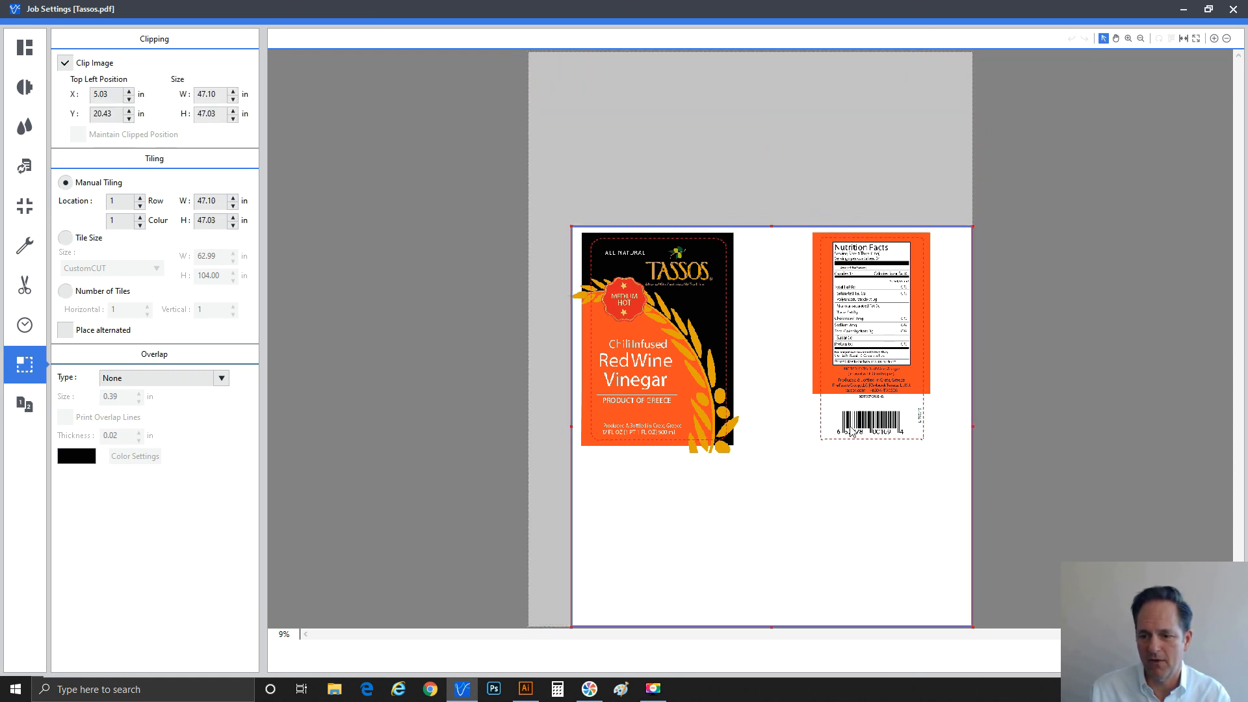
pyautogui.moveTo(972, 625); pyautogui.dragTo(935, 458)
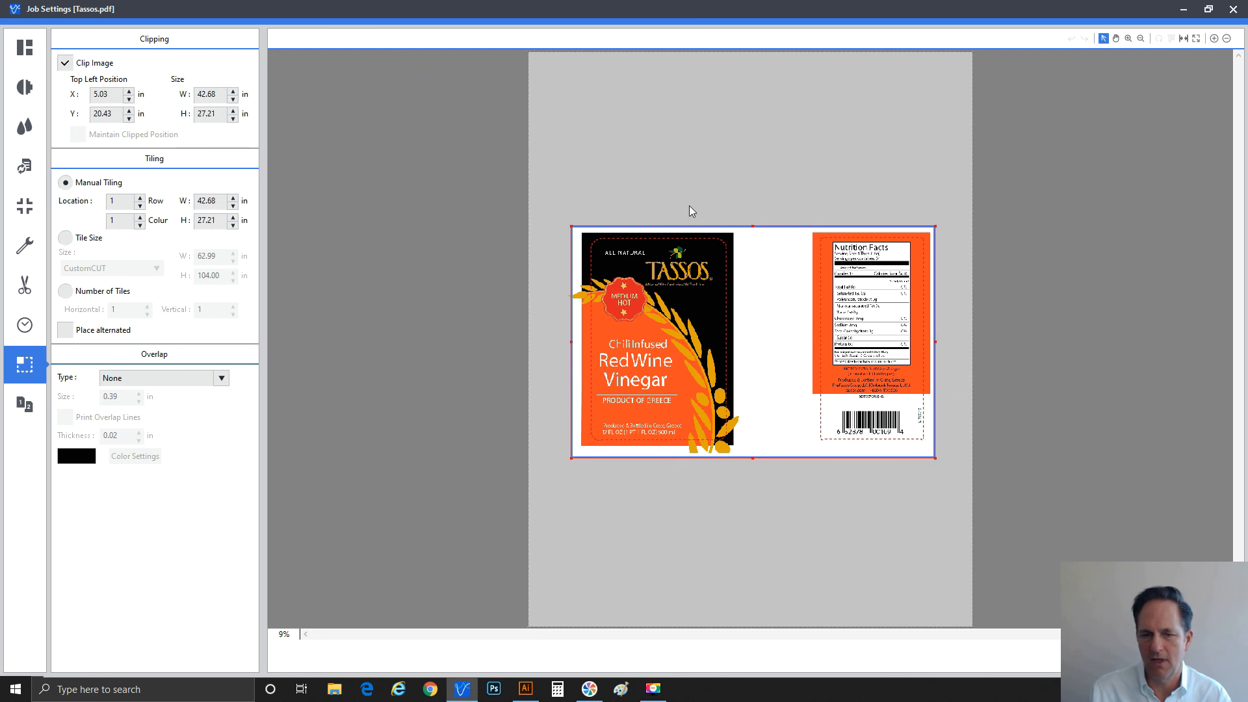
pyautogui.click(39, 49)
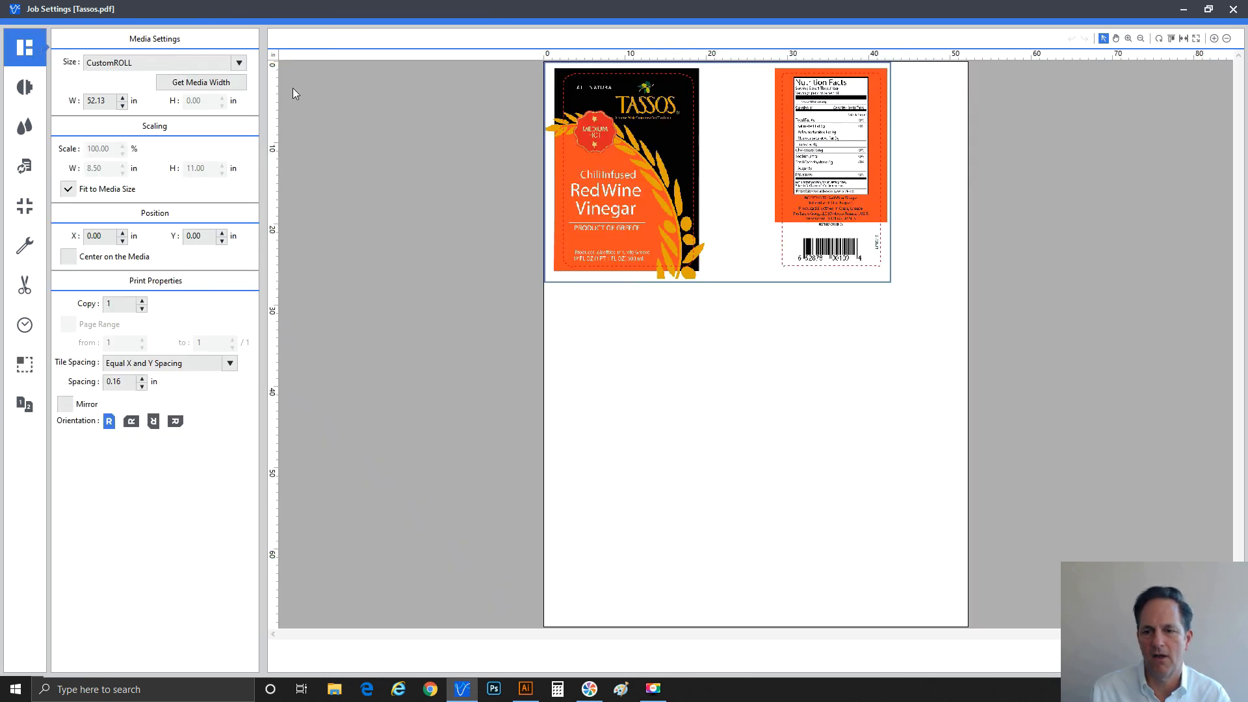